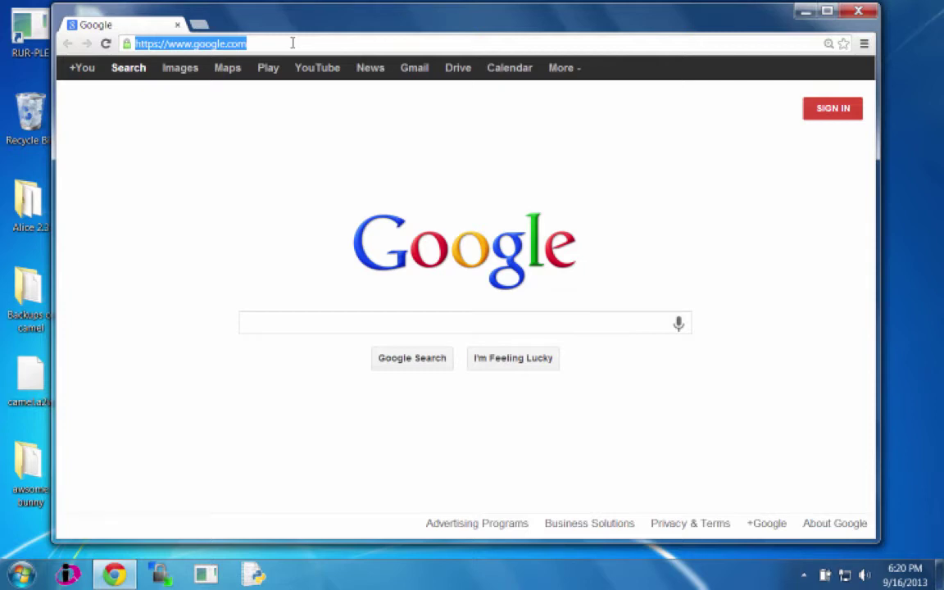
Step: Load vm.cs.dixie.edu in Chrome's address bar
text(vm.cs)
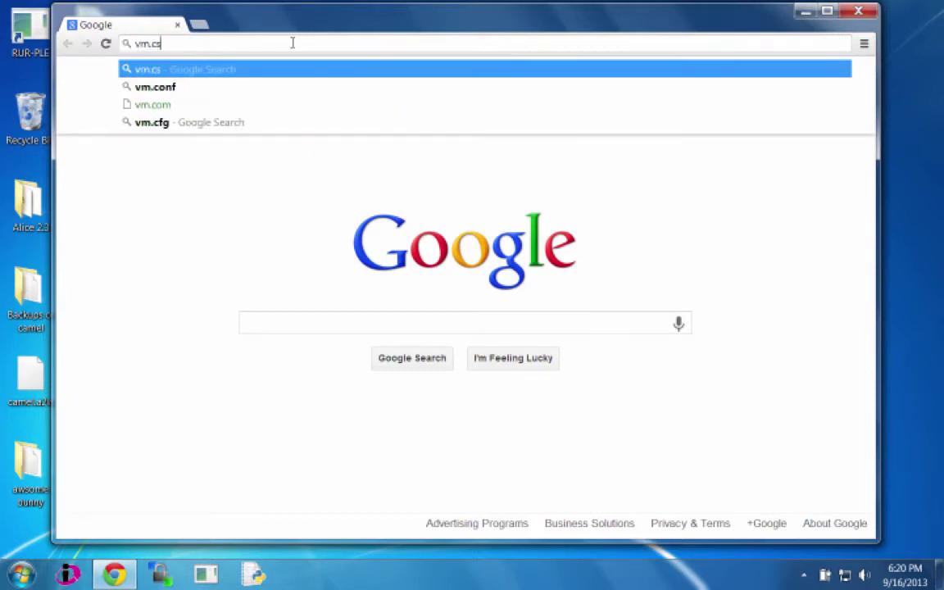
text(.dixie.edu)
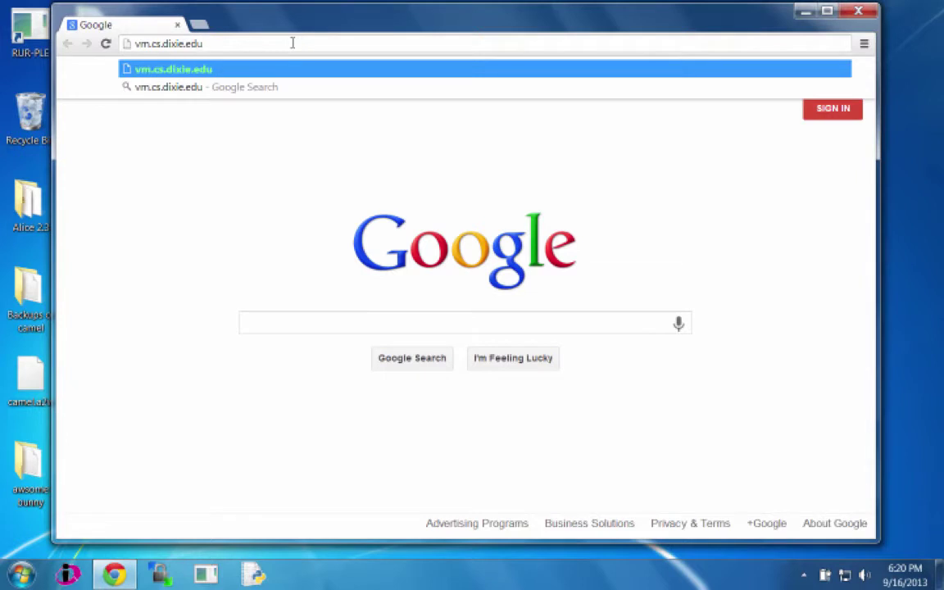
key(Return)
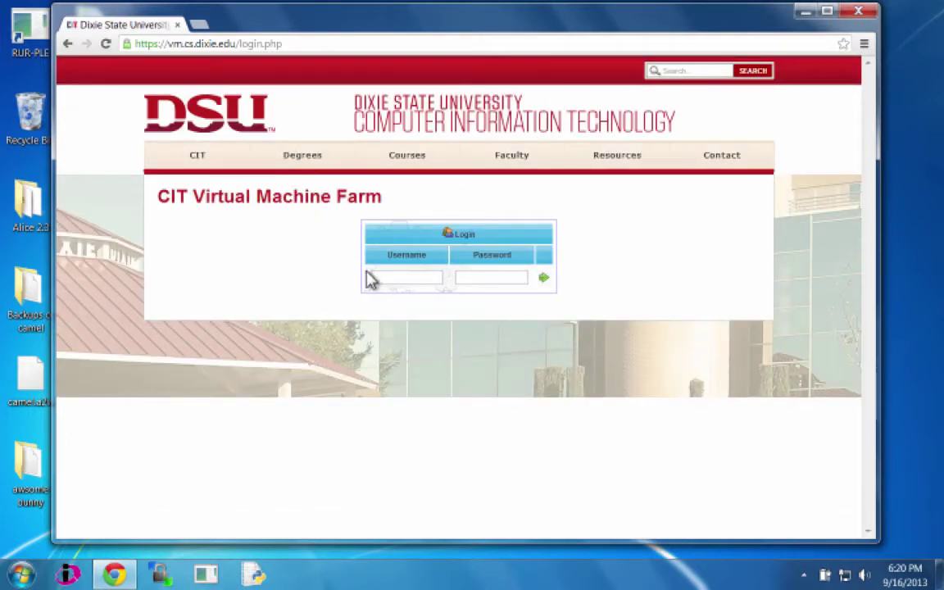
Step: Sign in to the VM farm with the account username and password
click(381, 275)
text(bnelson)
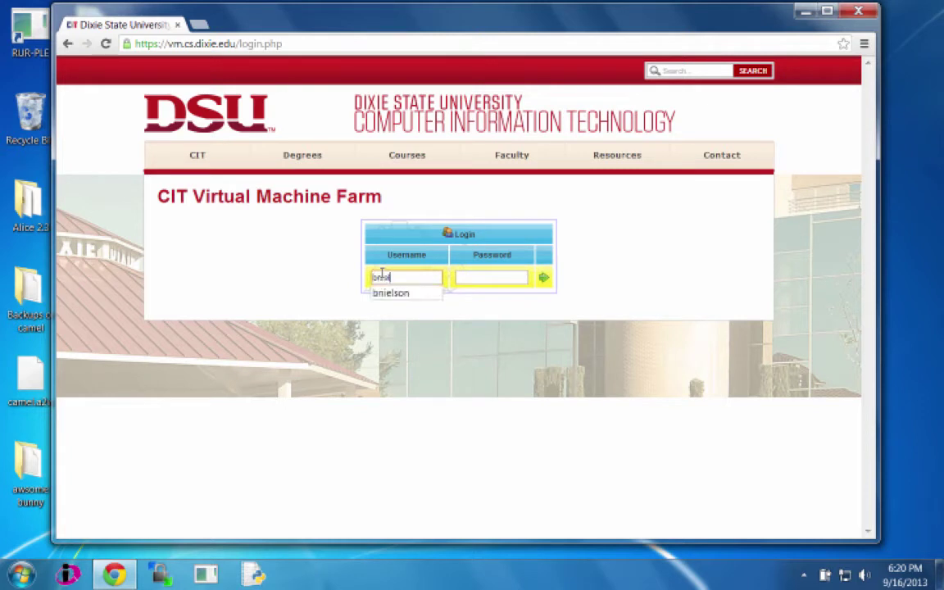
key(Tab)
text(******)
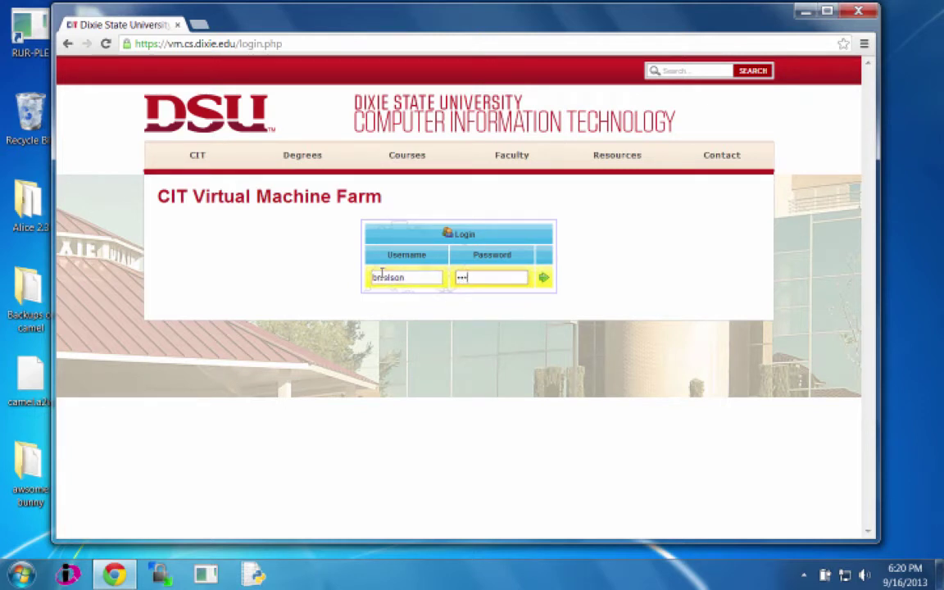
key(Return)
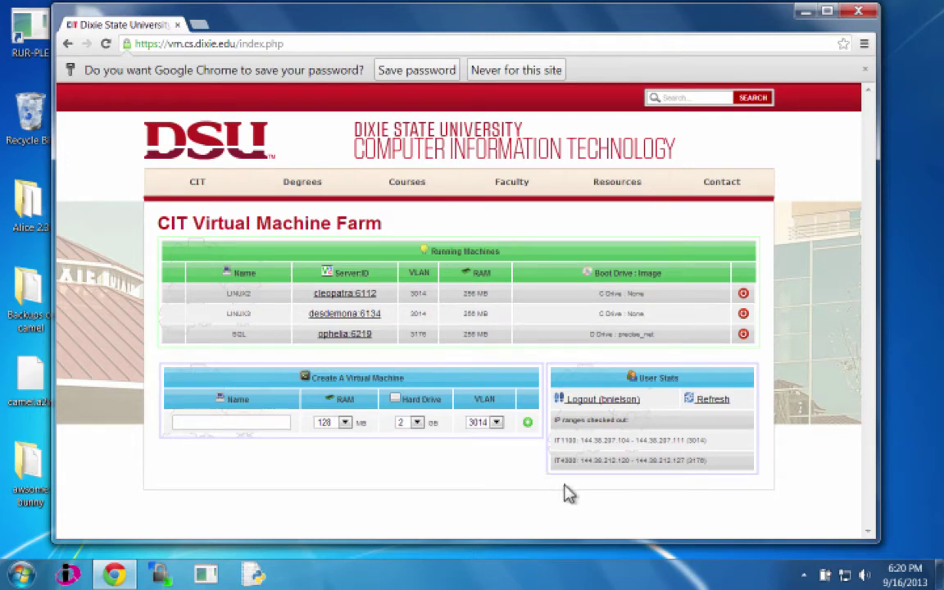
drag(580, 440, 634, 436)
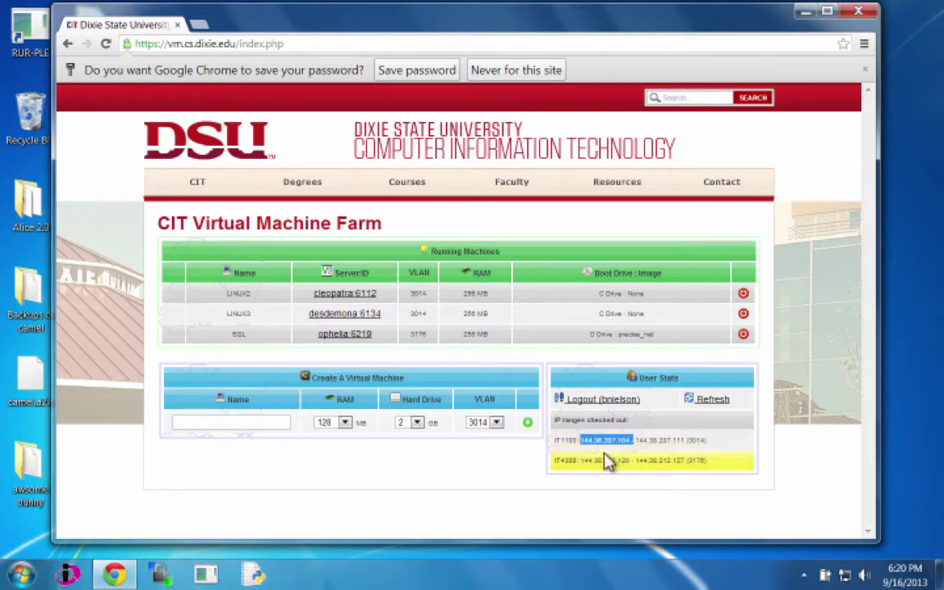
click(580, 463)
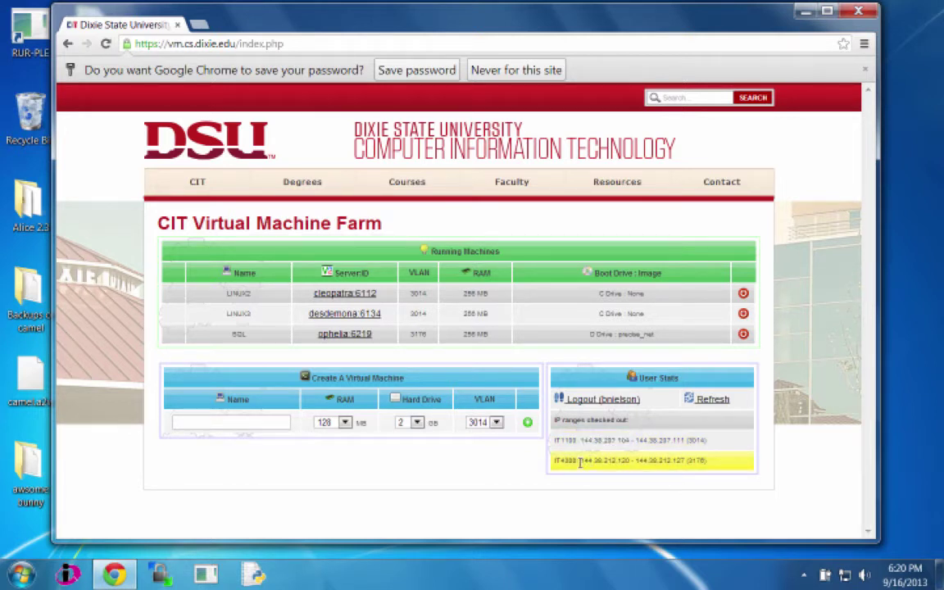
drag(579, 463, 630, 463)
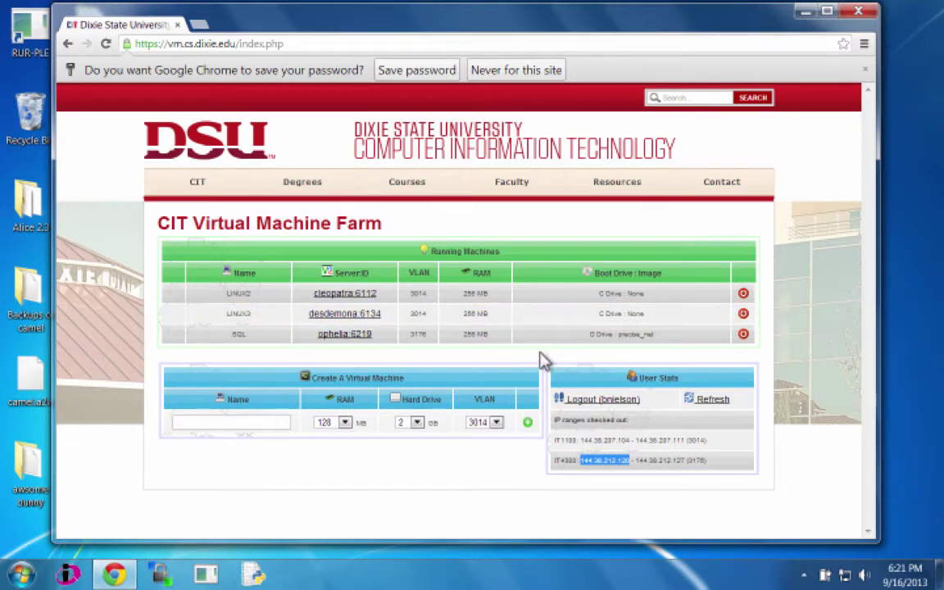
Step: Shut down the SQL machine, then delete it from Non-Running Machines and confirm
click(744, 334)
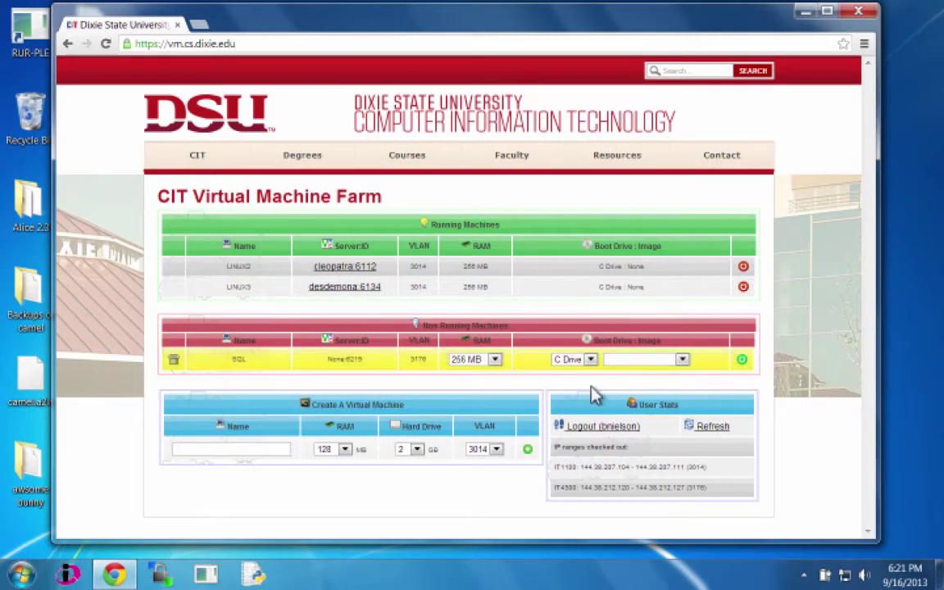
click(174, 361)
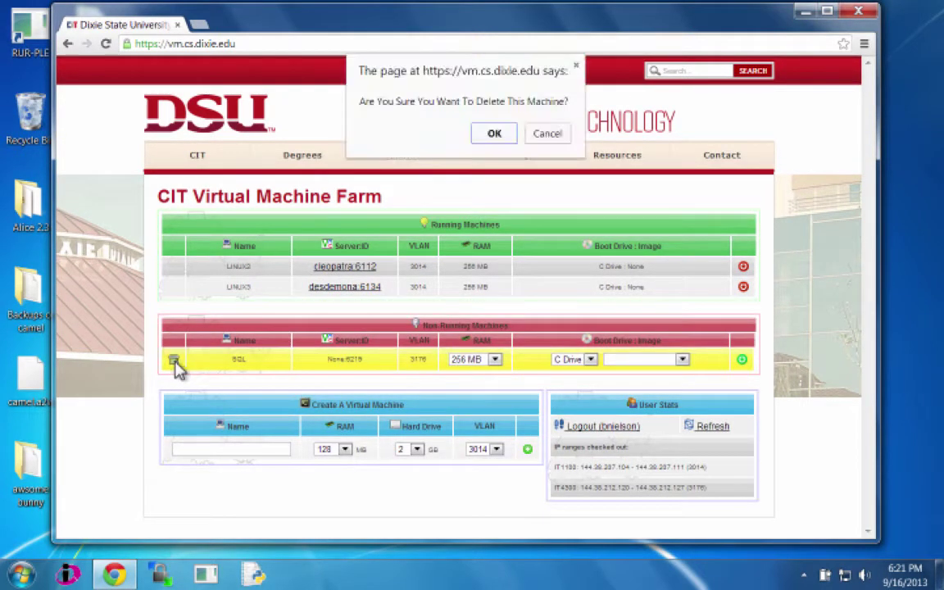
click(495, 134)
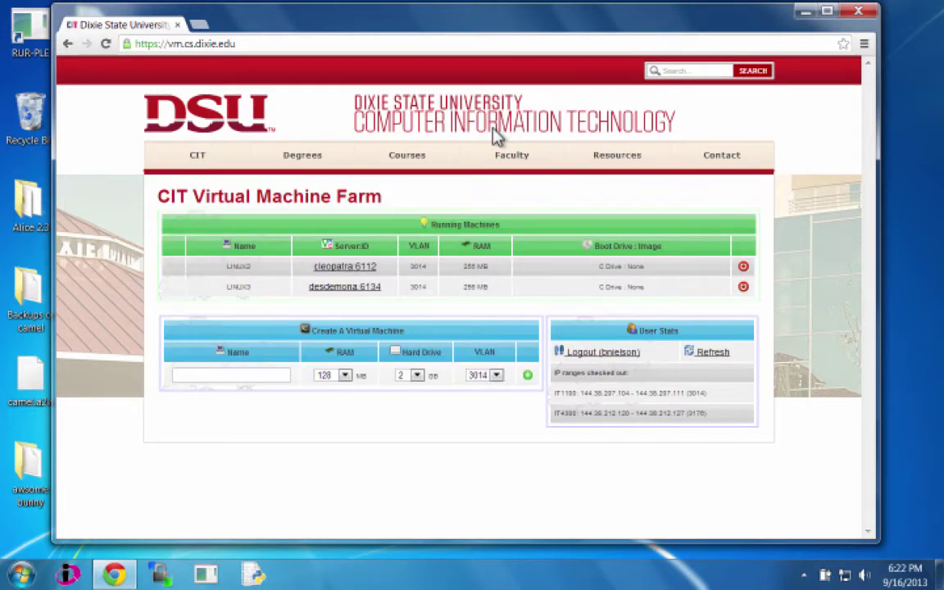
Step: Name the new machine 'SQL' with 256 MB RAM, a 6 GB hard drive and VLAN 3176
click(247, 375)
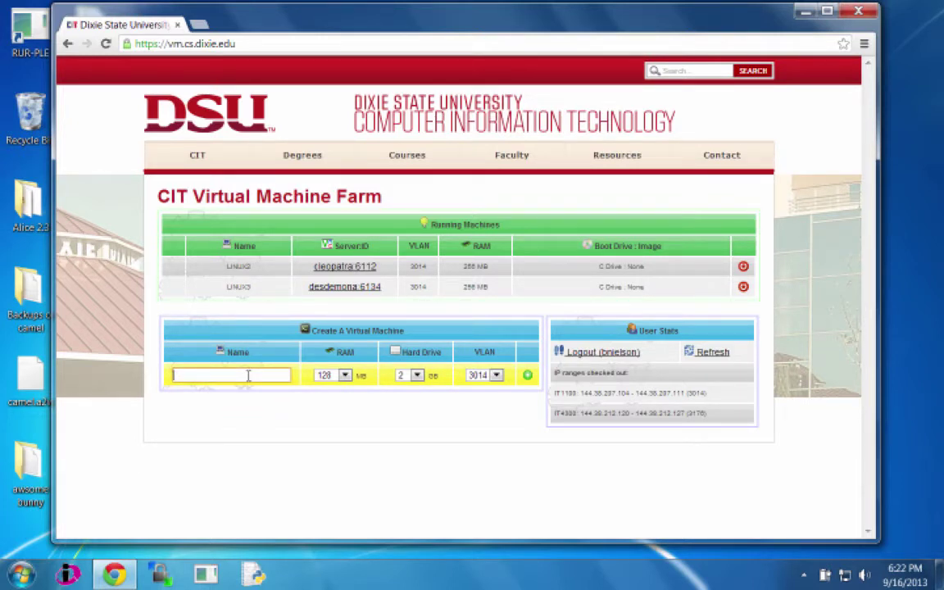
text(sql)
key(BackSpace)
key(BackSpace)
key(BackSpace)
text(SQL)
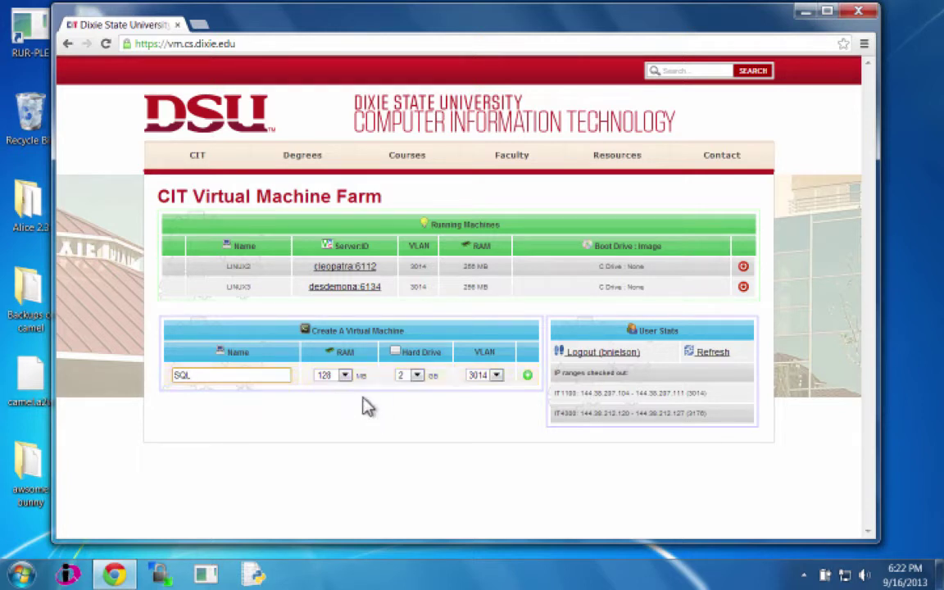
click(344, 375)
click(331, 399)
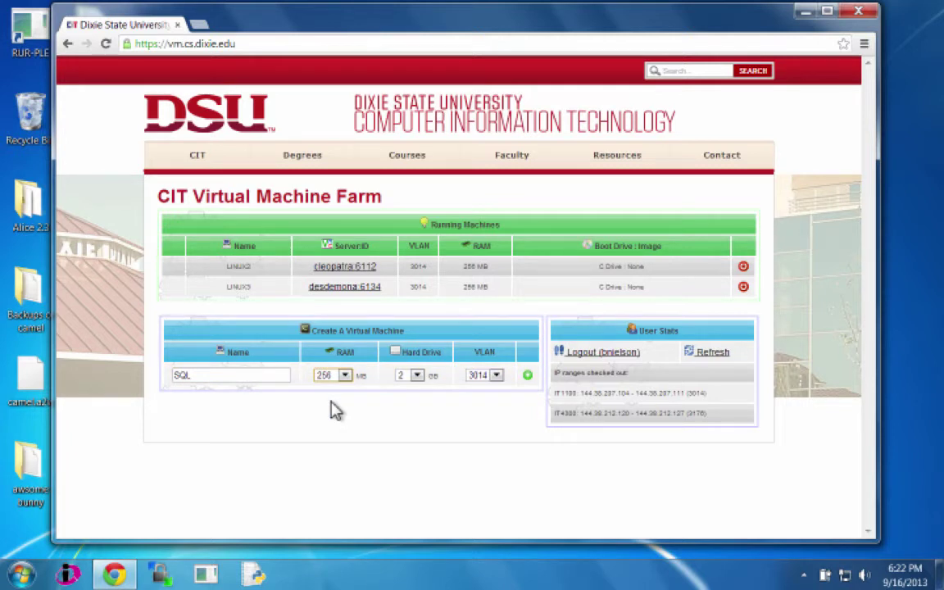
click(418, 375)
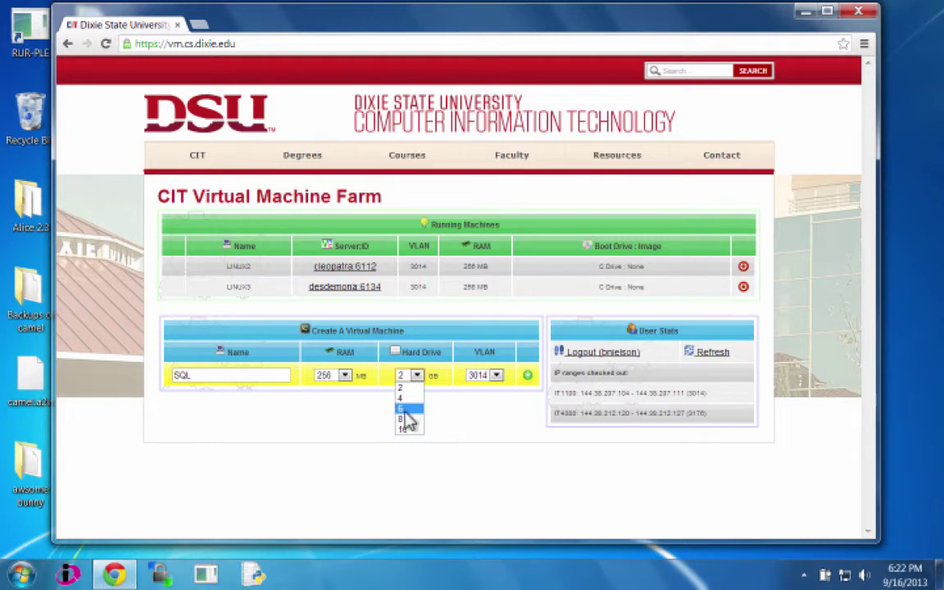
click(409, 409)
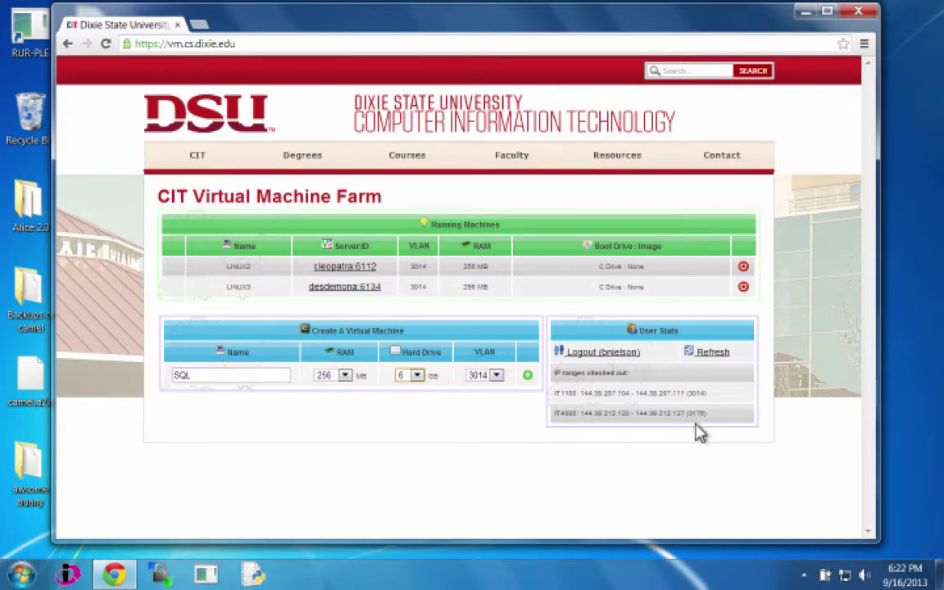
click(494, 377)
click(483, 399)
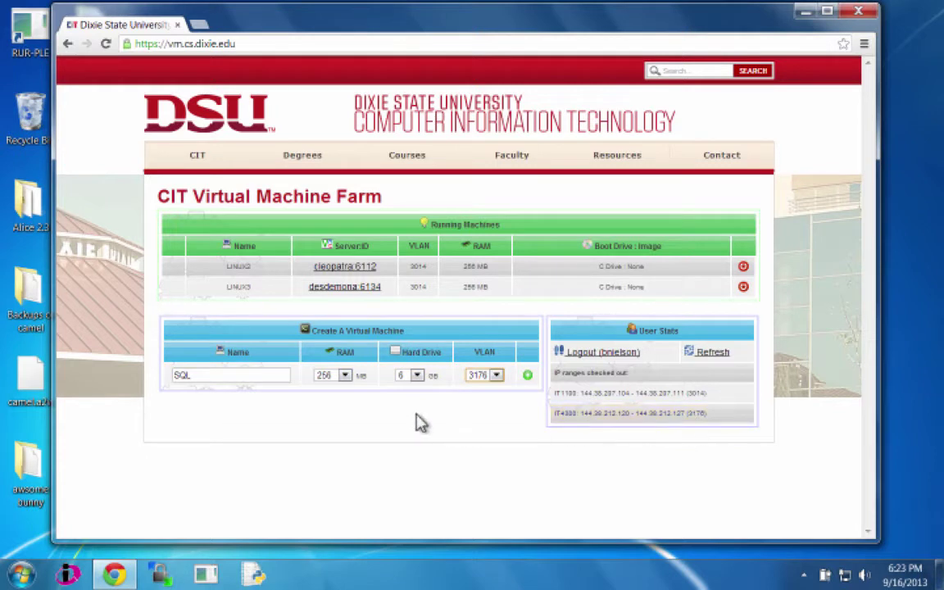
Step: Create the SQL machine, set it to boot D Drive from the precise_net image, and start it
click(529, 377)
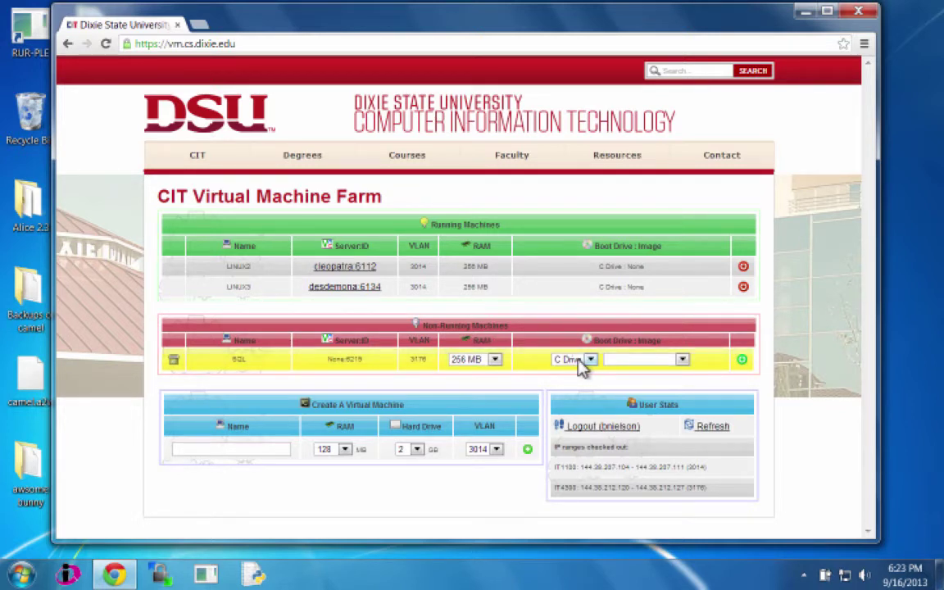
click(583, 361)
click(580, 387)
click(680, 359)
scroll(685, 291, down, 2)
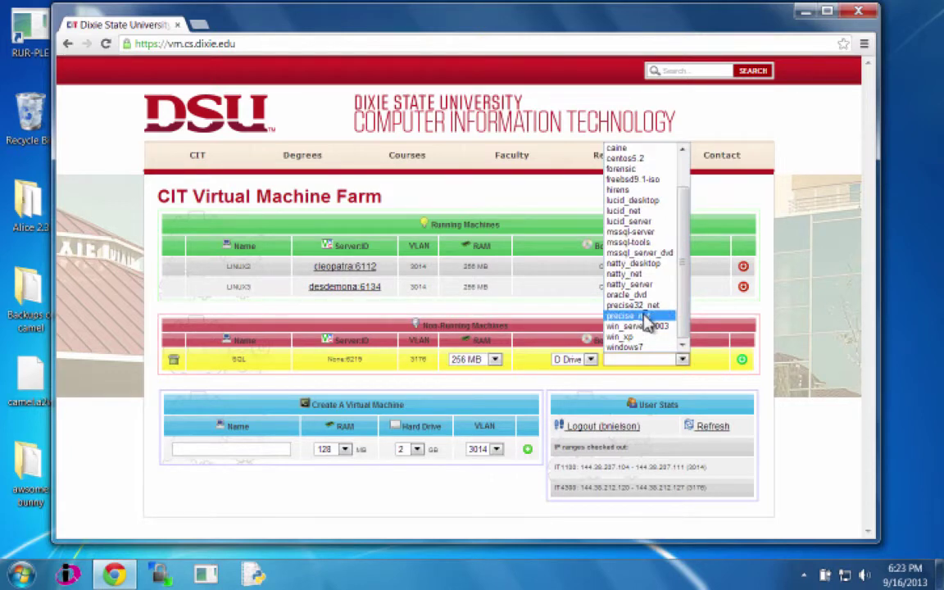
click(644, 316)
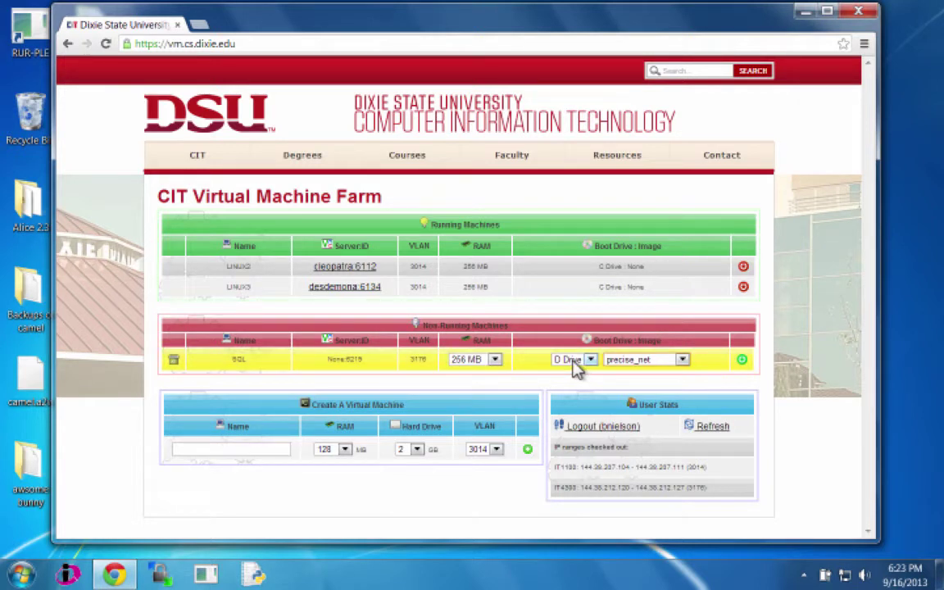
click(740, 362)
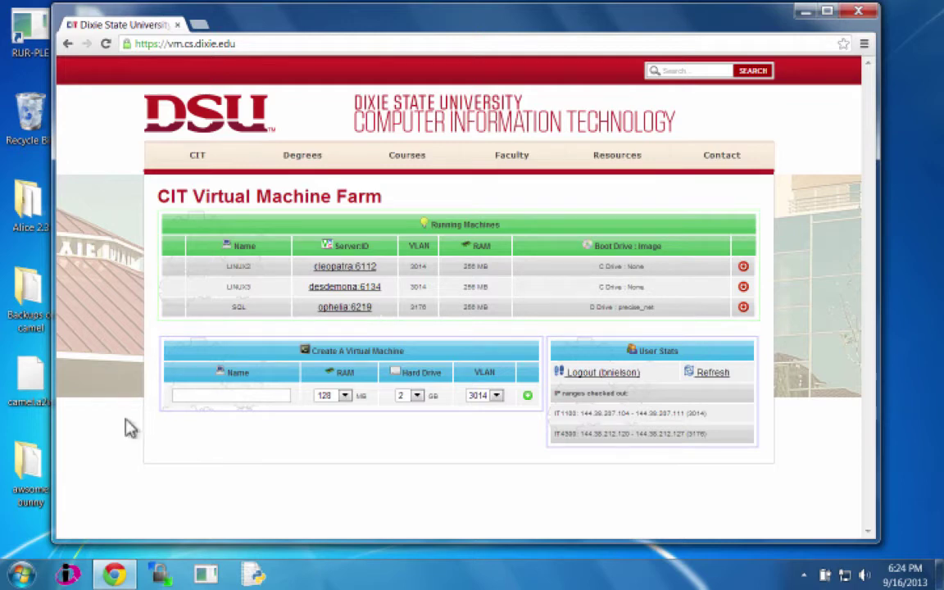
Step: Go to C:\tightvnc and launch tightvnc-jviewer.jar
click(22, 574)
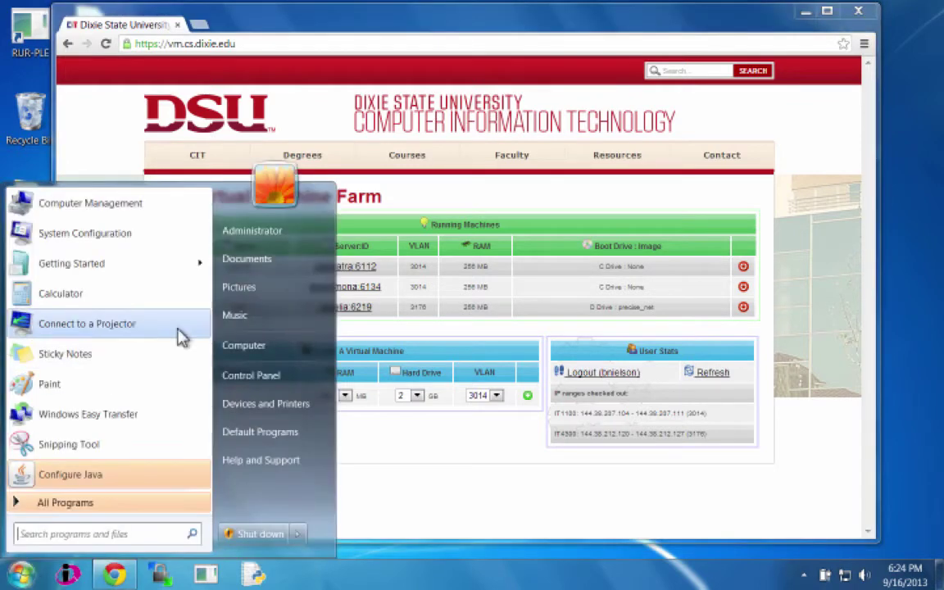
click(244, 345)
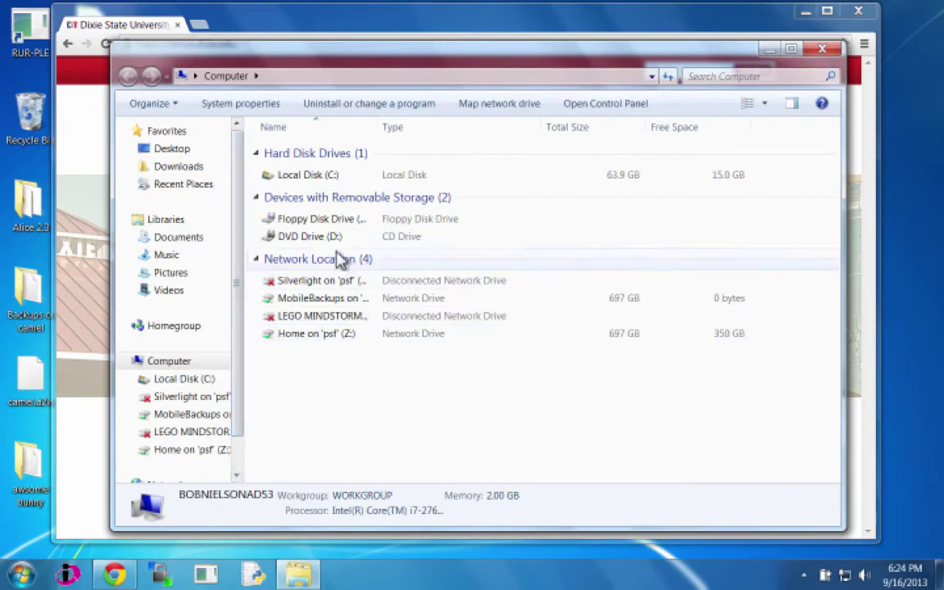
click(325, 182)
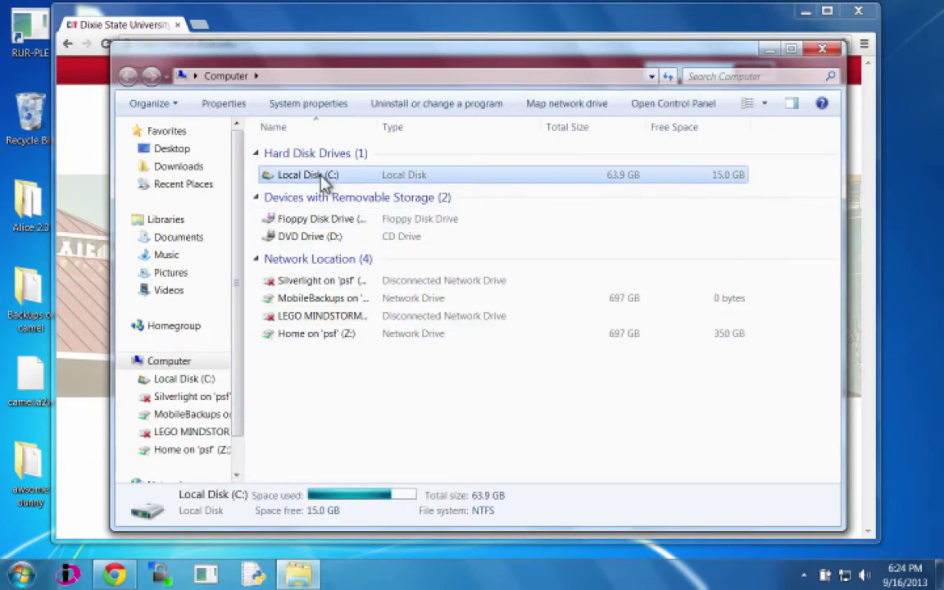
double_click(322, 179)
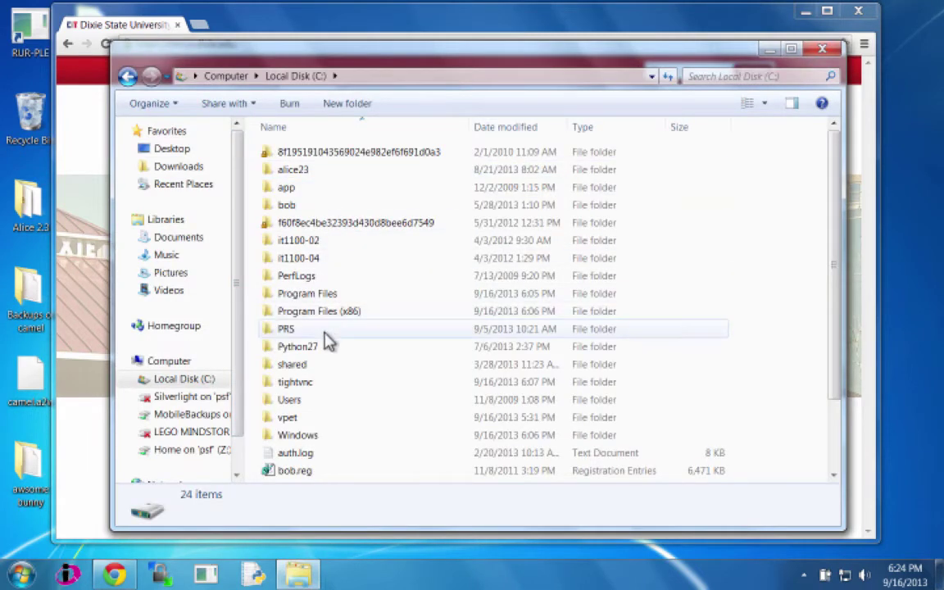
double_click(299, 383)
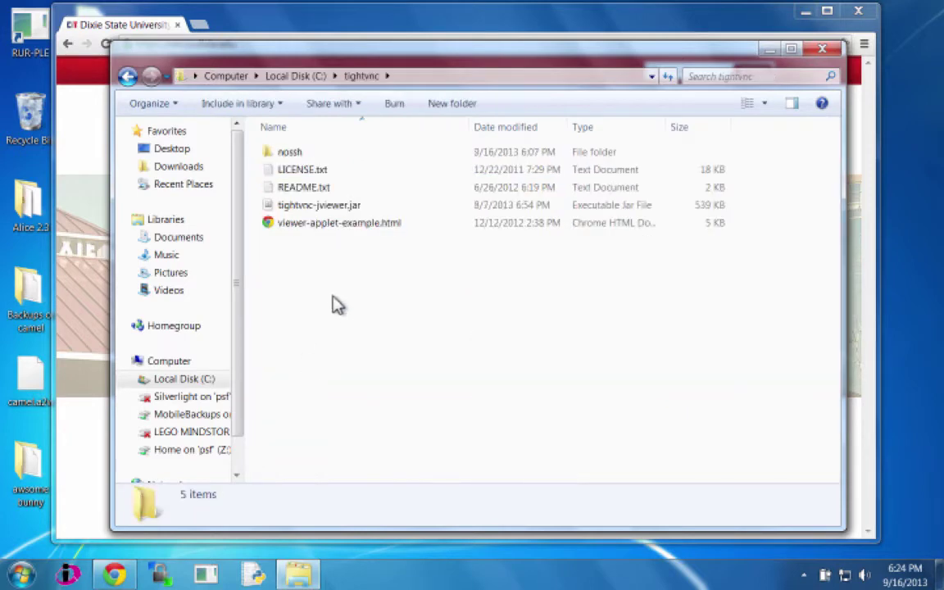
double_click(345, 210)
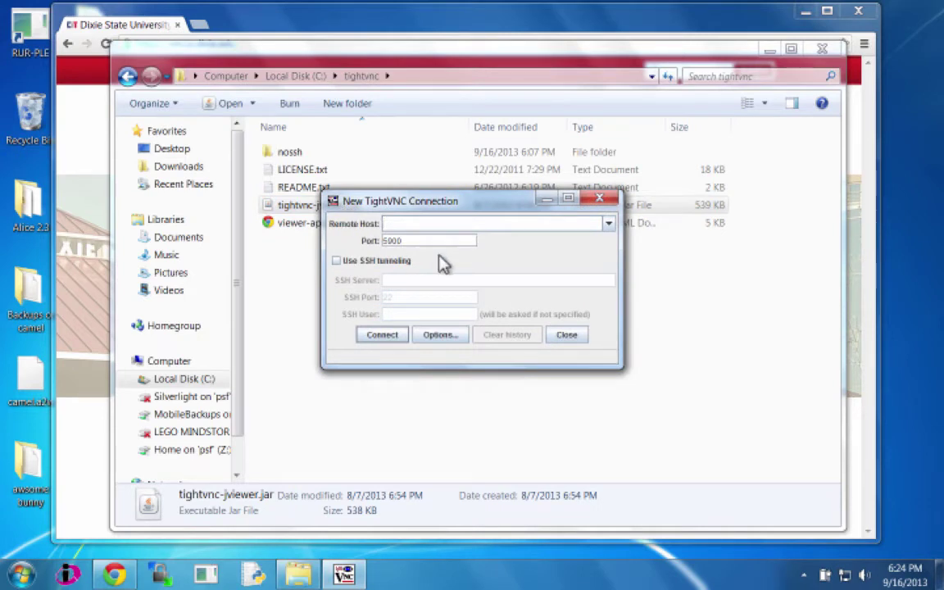
Step: Set the remote host to ophelia on port 6219
text(OPHELIA)
key(BackSpace)
key(BackSpace)
key(BackSpace)
key(BackSpace)
key(BackSpace)
key(BackSpace)
key(BackSpace)
text(ophelia)
click(426, 238)
key(BackSpace)
key(BackSpace)
key(BackSpace)
key(BackSpace)
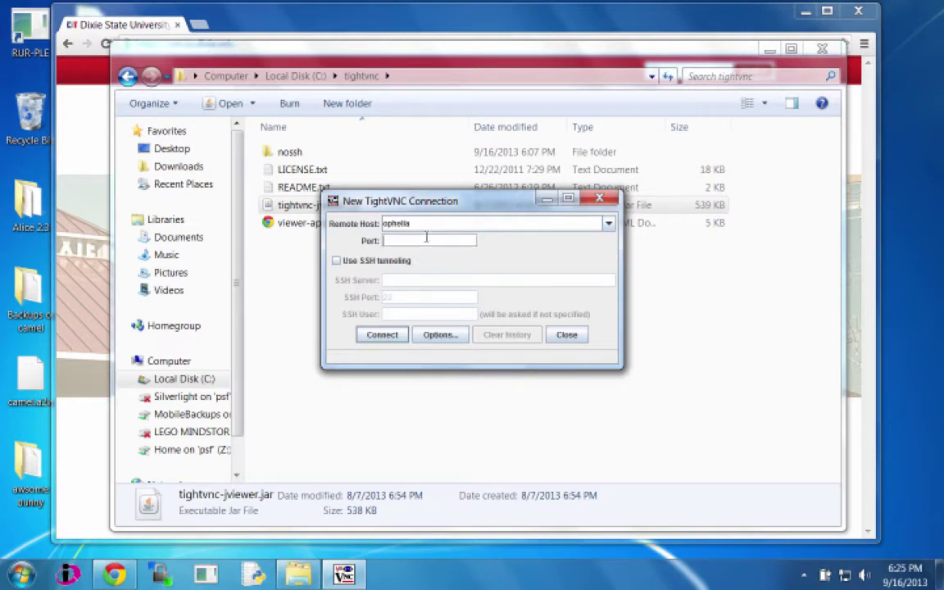
text(6219)
Step: Tunnel through SSH server ssh.cs.dixie.edu with the SSH user, connect, accept the host key and enter the password
click(337, 262)
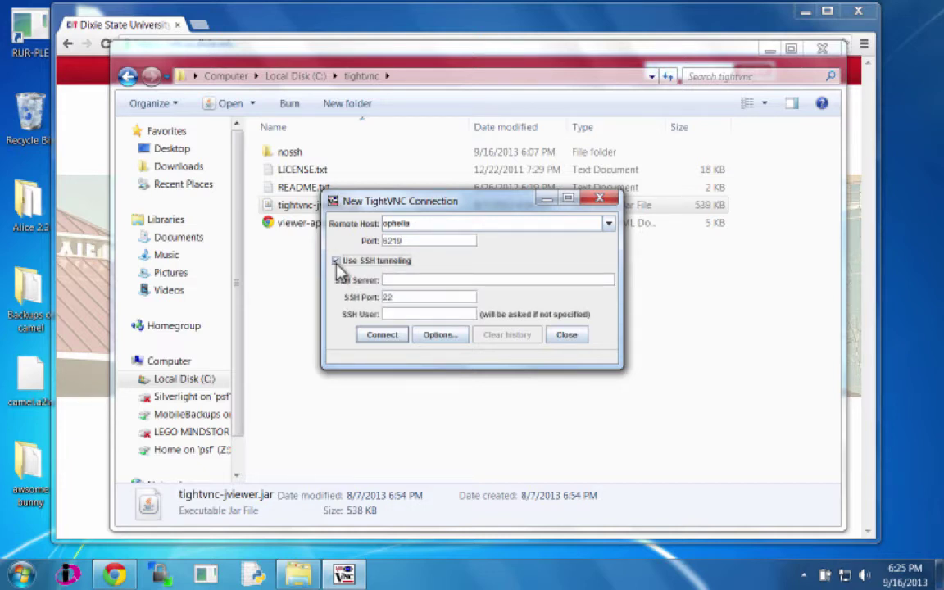
click(391, 280)
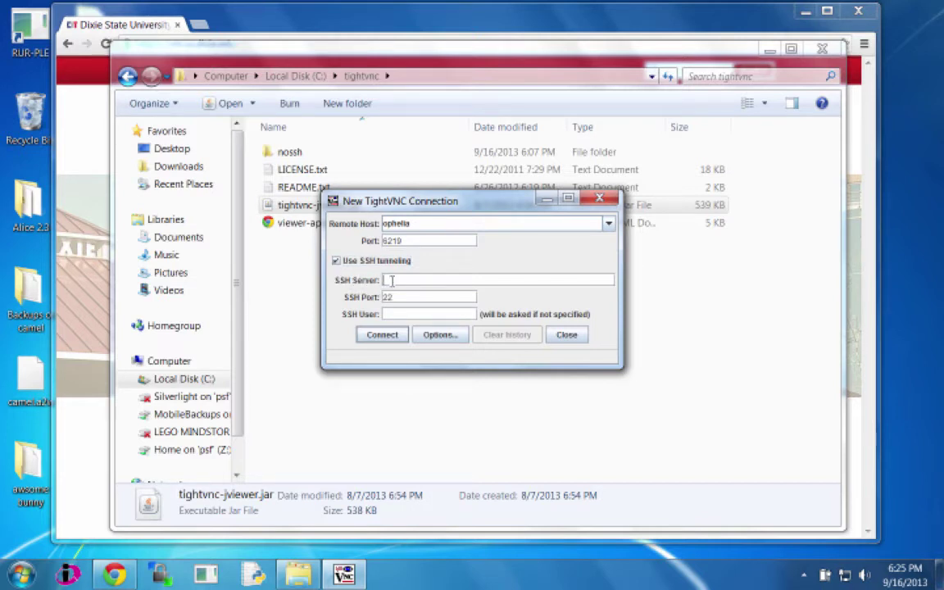
text(ssh.cs.dixie.edu)
click(394, 313)
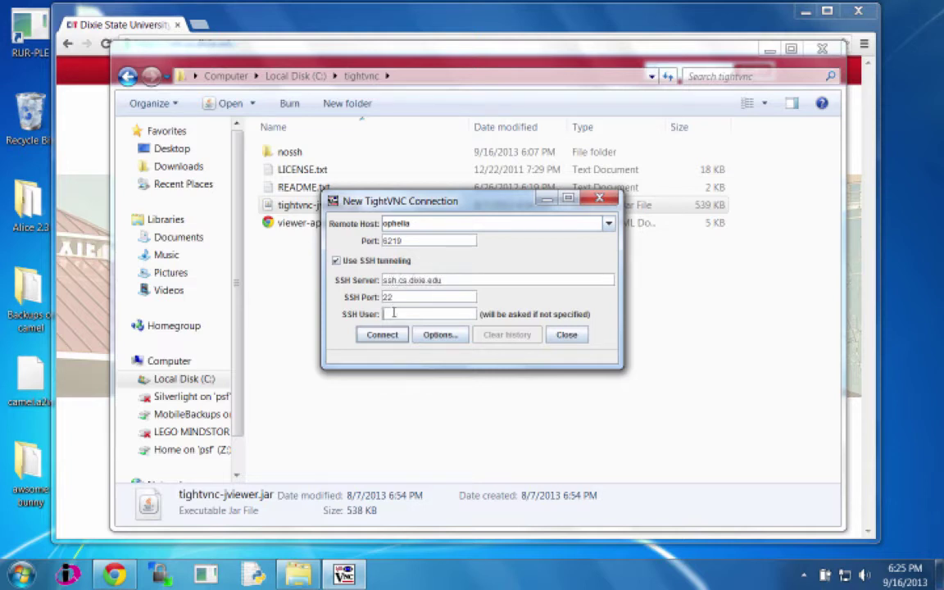
text(snelson)
click(382, 335)
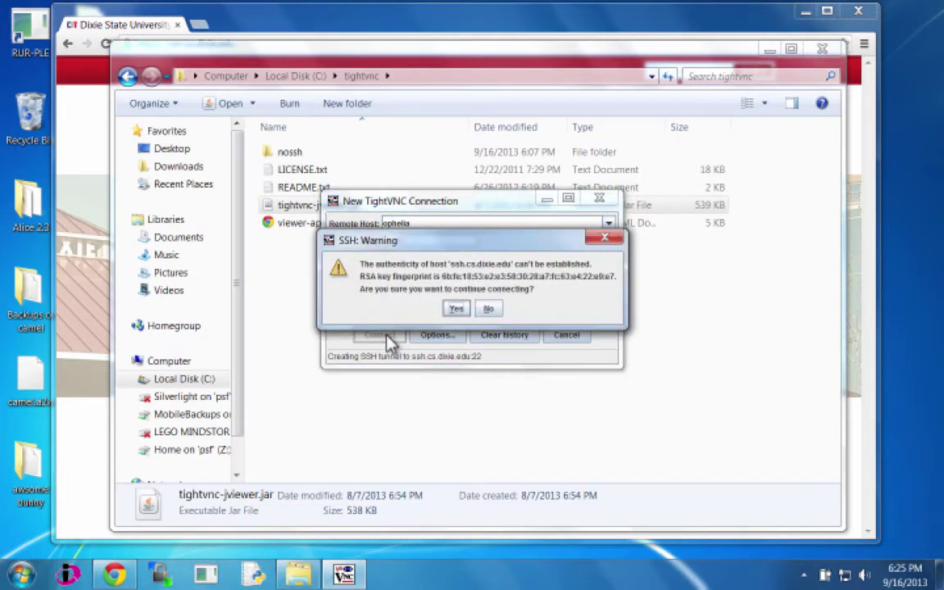
click(456, 309)
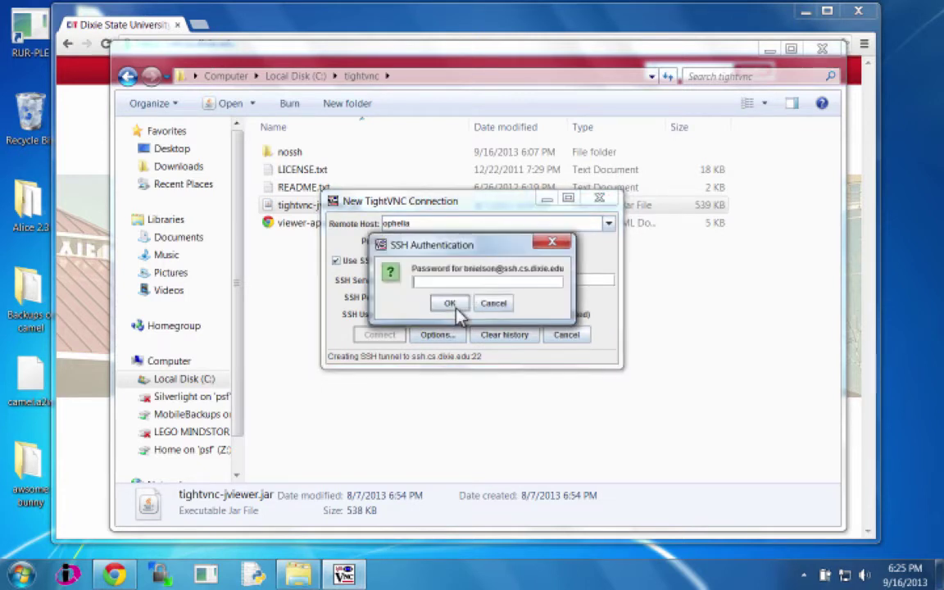
text(****)
click(451, 305)
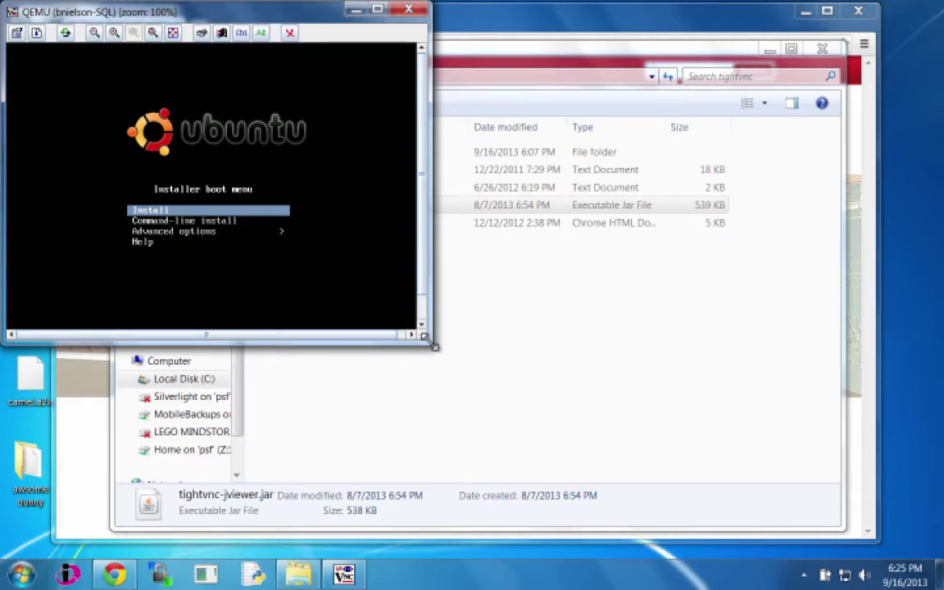
Step: Enlarge the console, start Ubuntu Install, and choose English with United States as location
drag(433, 345, 543, 414)
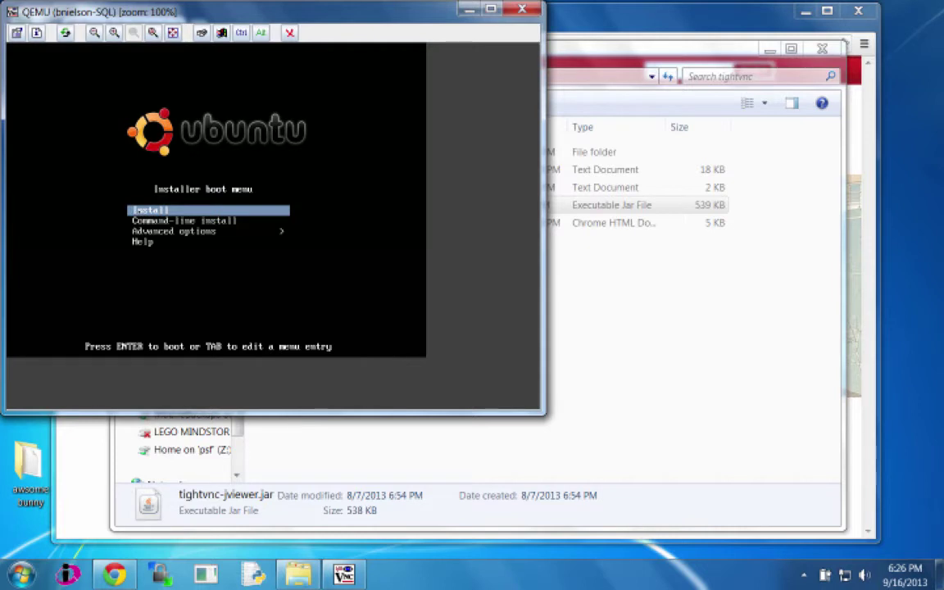
key(Return)
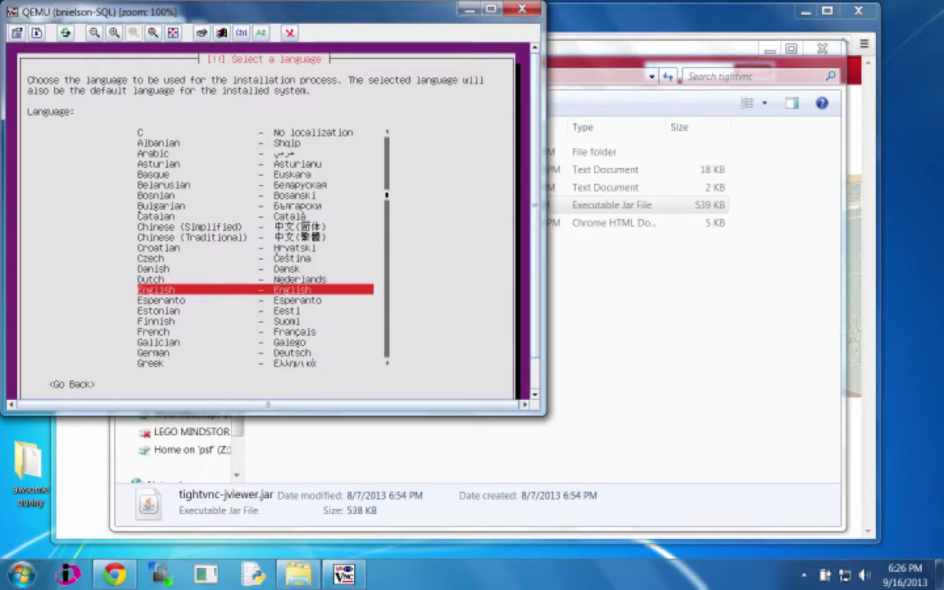
key(Return)
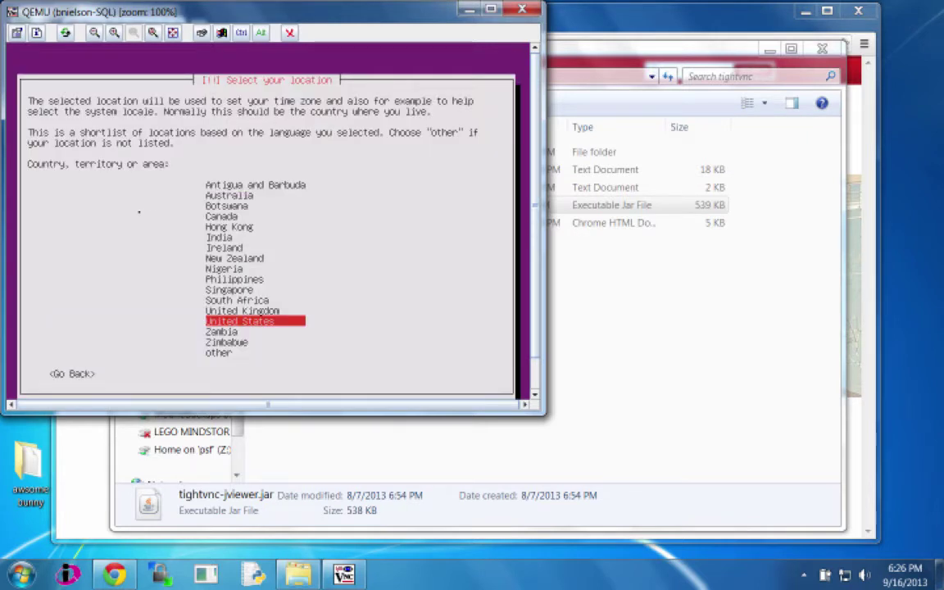
key(Return)
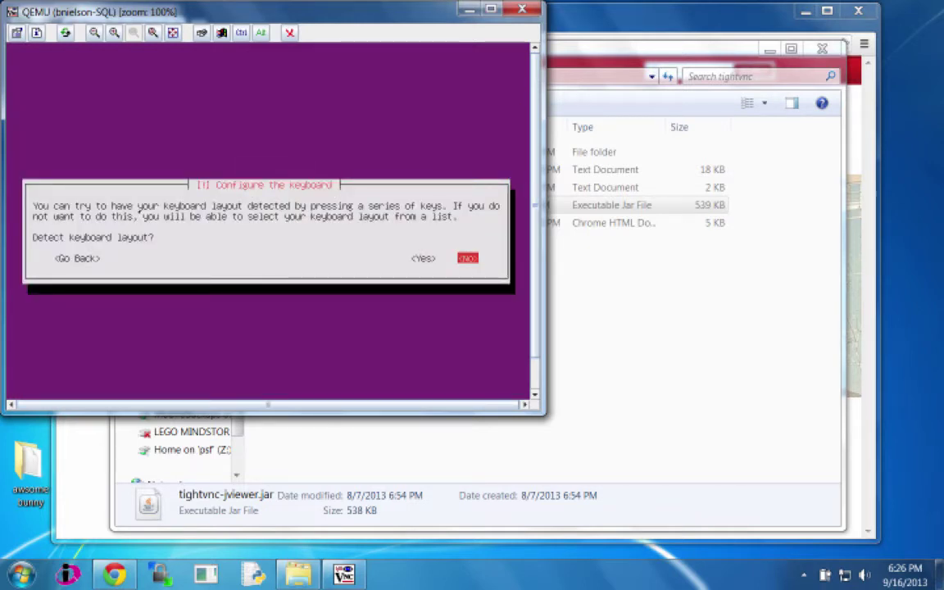
Step: Pick the English (US) keyboard without auto-detection and dismiss the network autoconfiguration failure
key(Return)
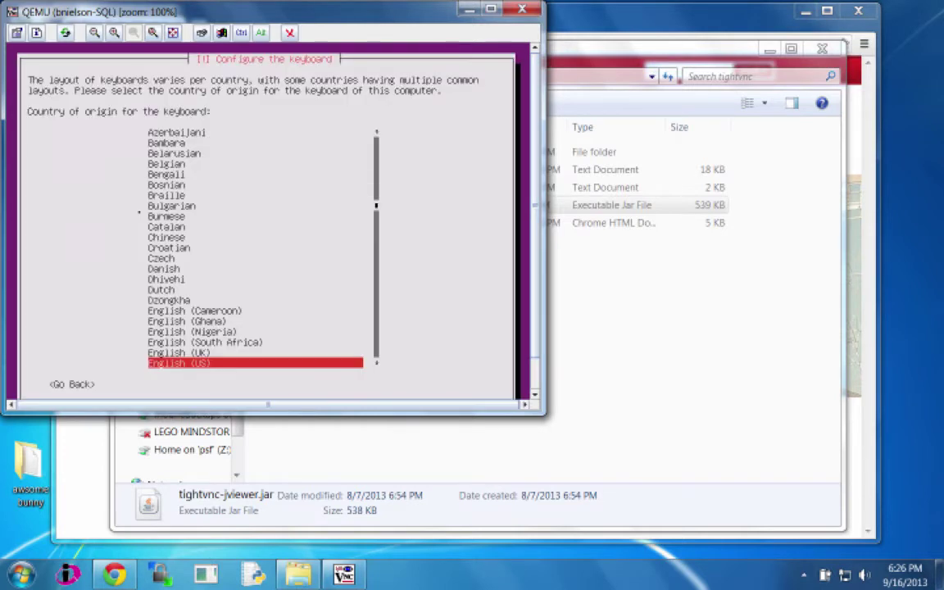
key(Return)
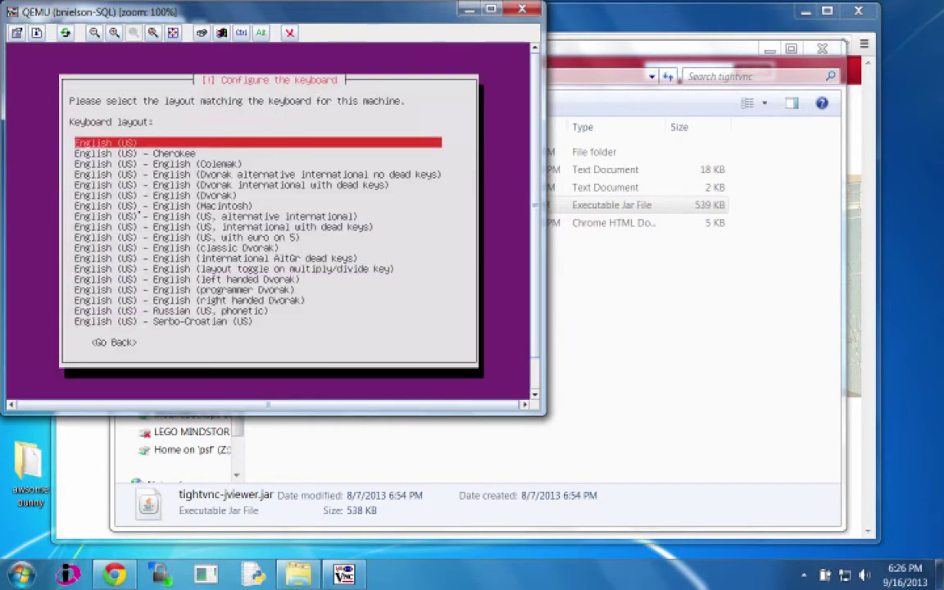
key(Return)
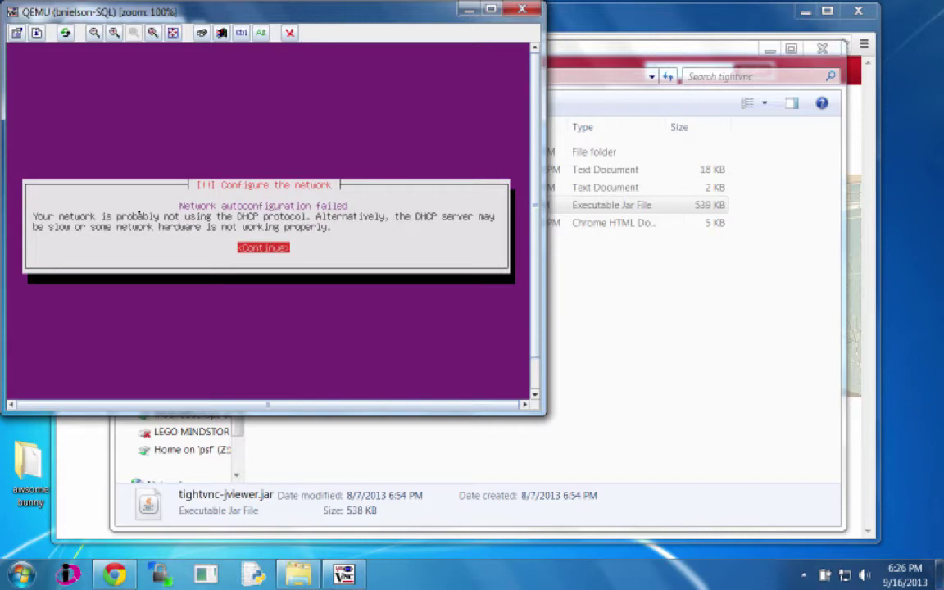
key(Return)
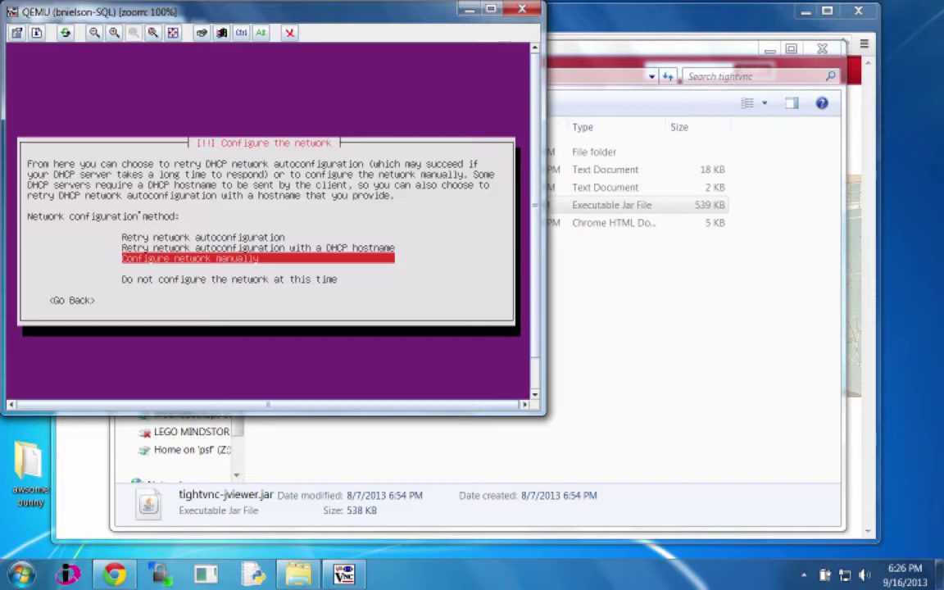
Step: Choose manual network configuration and enter IP address 144.38.212.122, checking the farm page's IP ranges
key(Return)
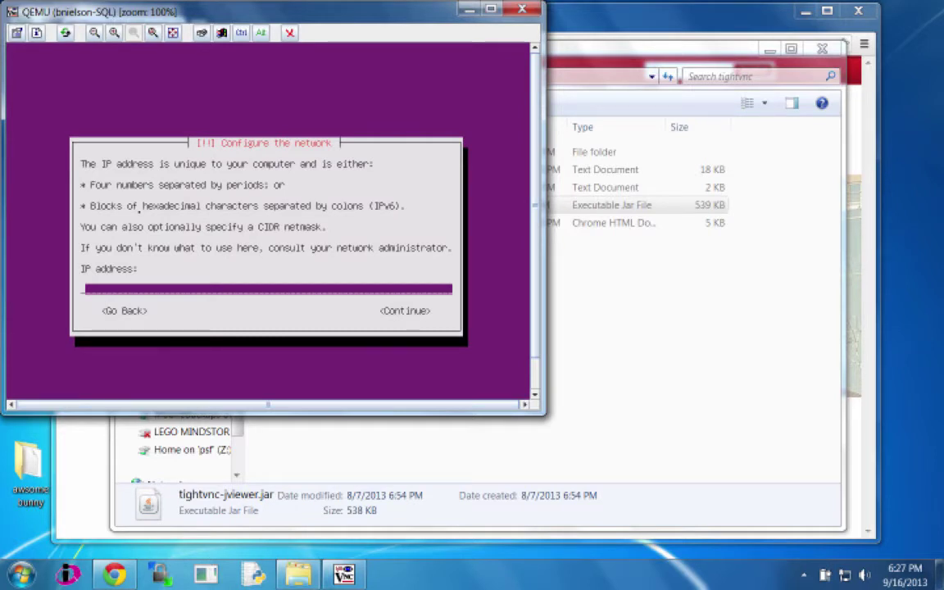
text(144.38.21)
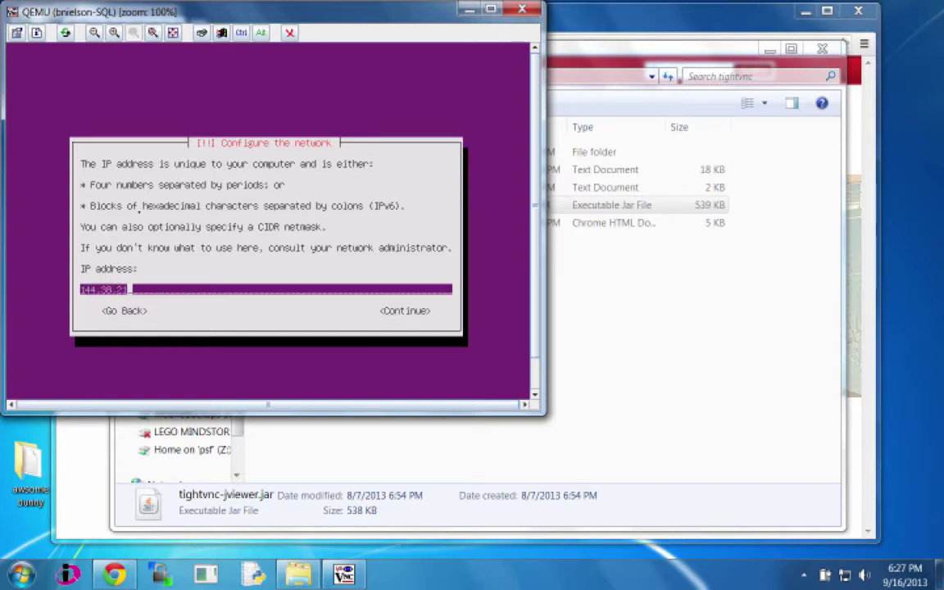
text(2.120)
key(BackSpace)
key(BackSpace)
key(BackSpace)
key(BackSpace)
key(BackSpace)
key(BackSpace)
key(BackSpace)
key(BackSpace)
key(BackSpace)
key(BackSpace)
text(38.212.128)
click(70, 493)
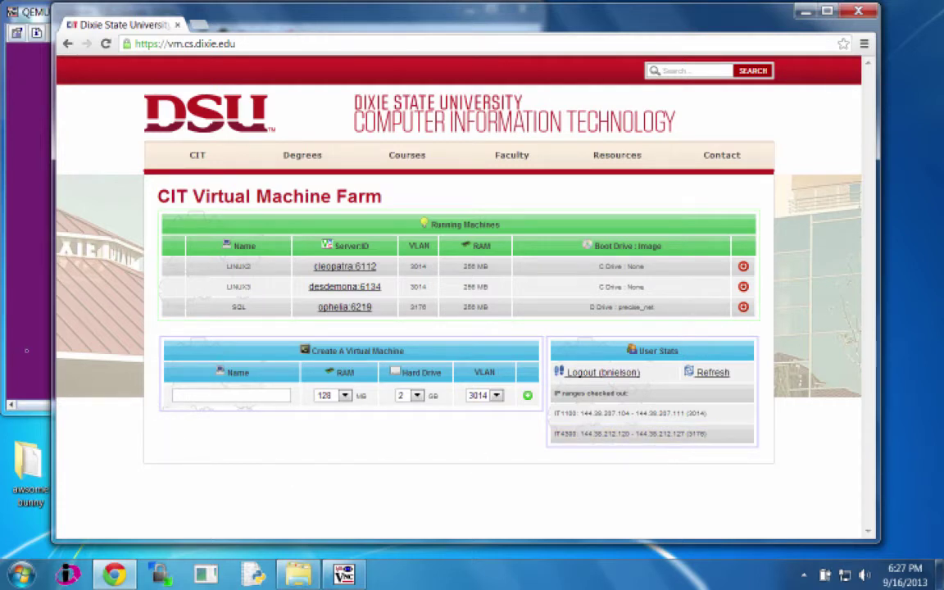
click(24, 315)
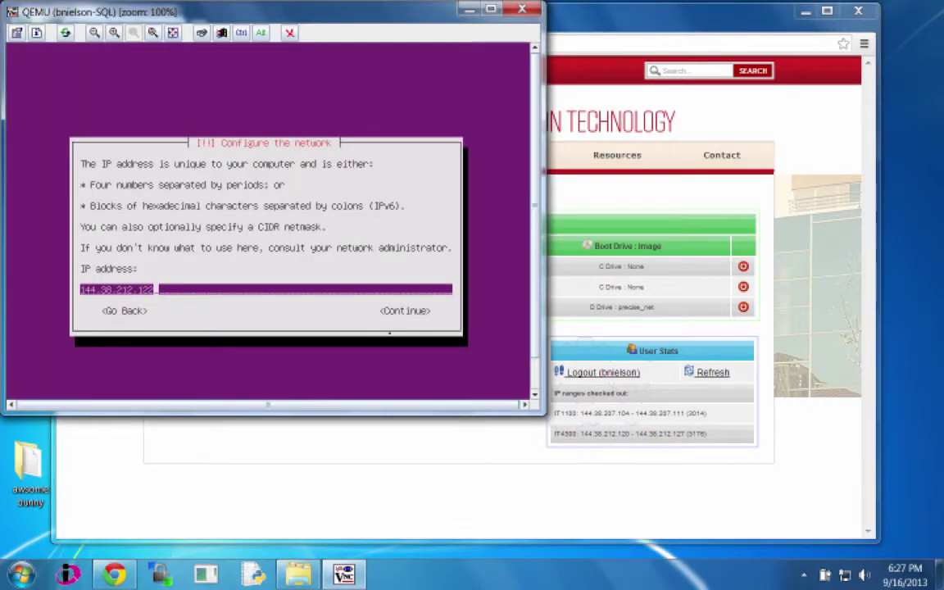
key(Return)
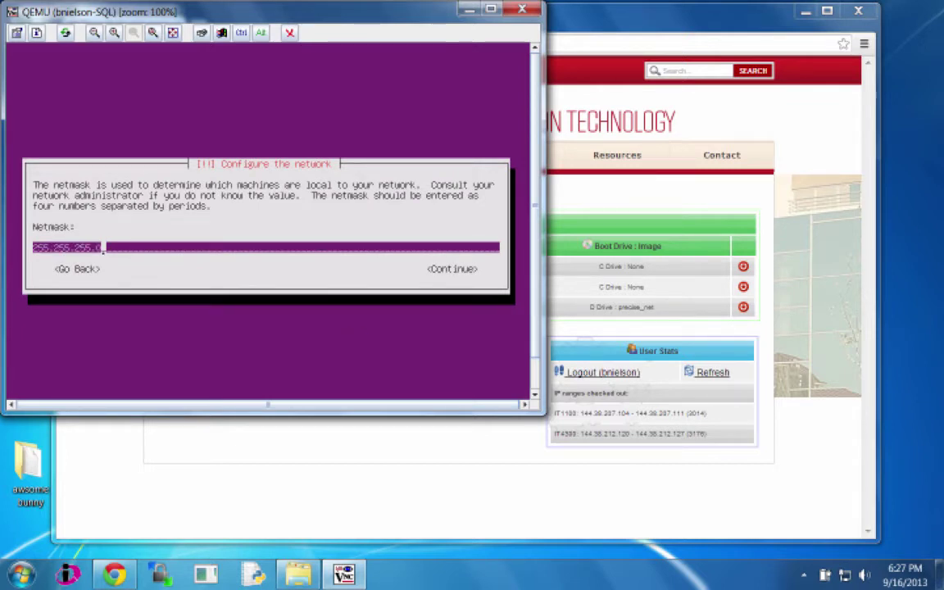
Step: Change the netmask to 255.255.255.248 and continue
key(BackSpace)
text(248)
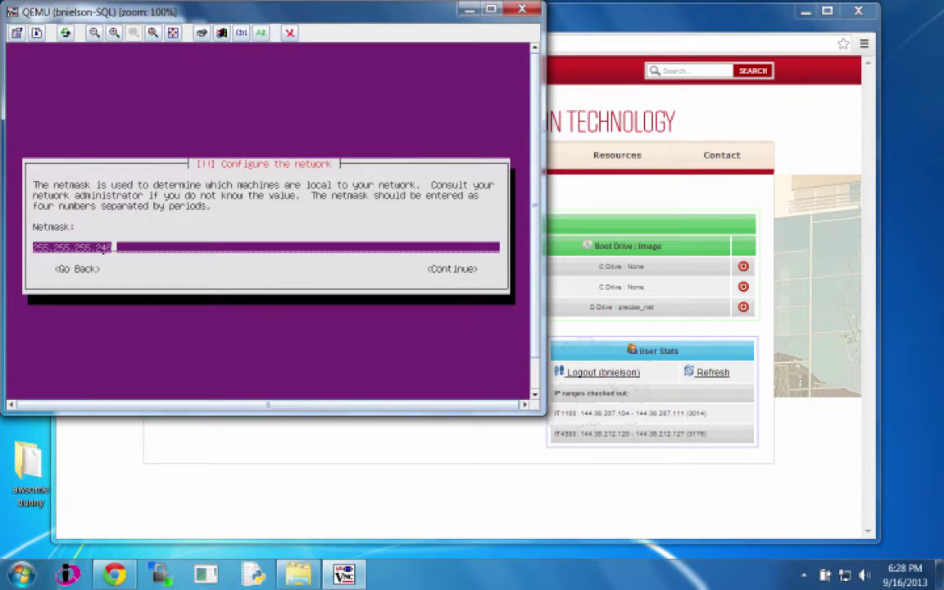
key(Return)
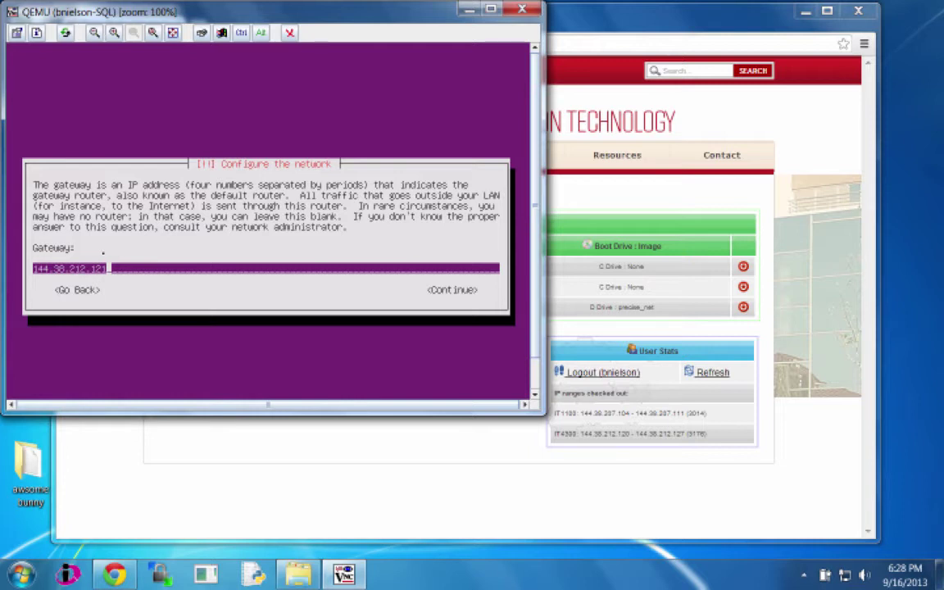
Step: Accept gateway 144.38.212.121 and replace the name servers with 144.38.192.2 and 144.38.192.3
key(Return)
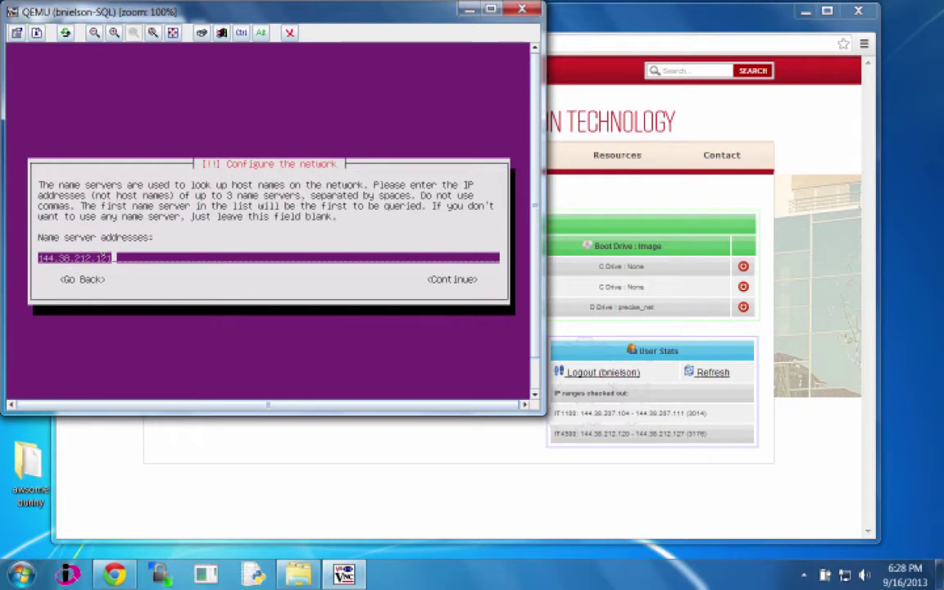
key(BackSpace)
key(BackSpace)
key(BackSpace)
key(BackSpace)
key(BackSpace)
key(BackSpace)
key(BackSpace)
text(192.27 144.38.192.3)
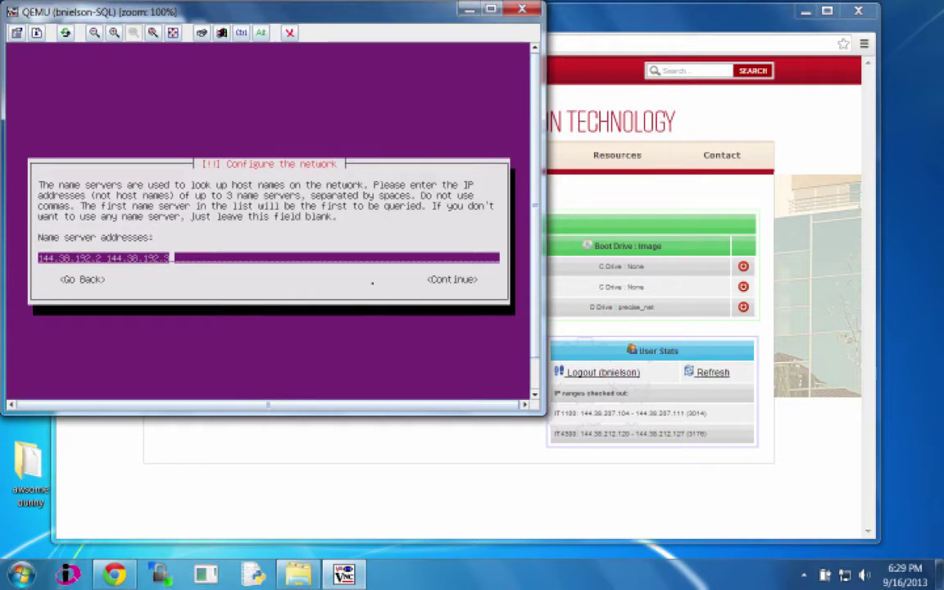
key(Return)
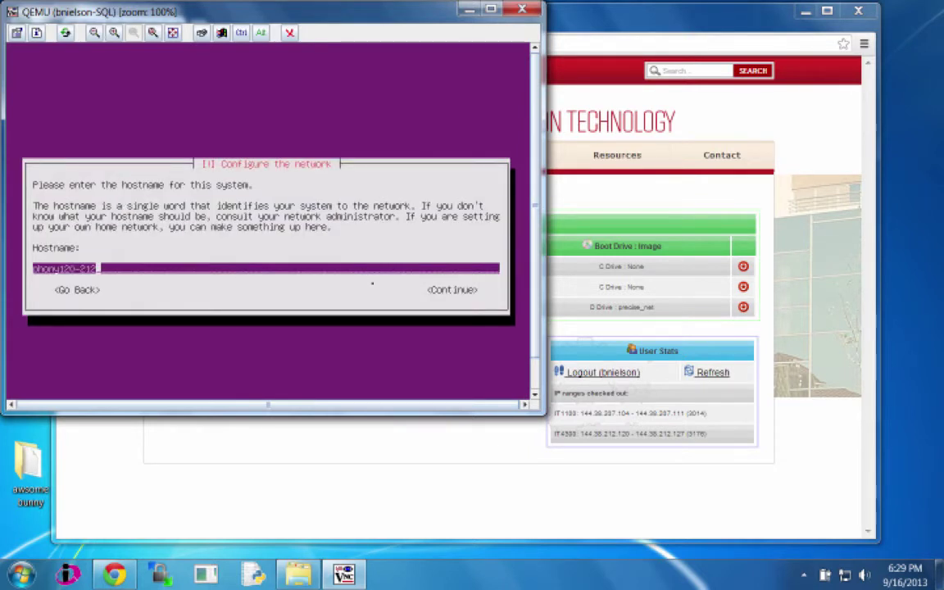
Step: Replace the default hostname with the user's own SQL host name and keep domain it4300.cs.dixie.edu
key(BackSpace)
key(BackSpace)
key(BackSpace)
key(BackSpace)
key(BackSpace)
key(BackSpace)
key(BackSpace)
key(BackSpace)
key(BackSpace)
key(BackSpace)
key(BackSpace)
key(BackSpace)
key(BackSpace)
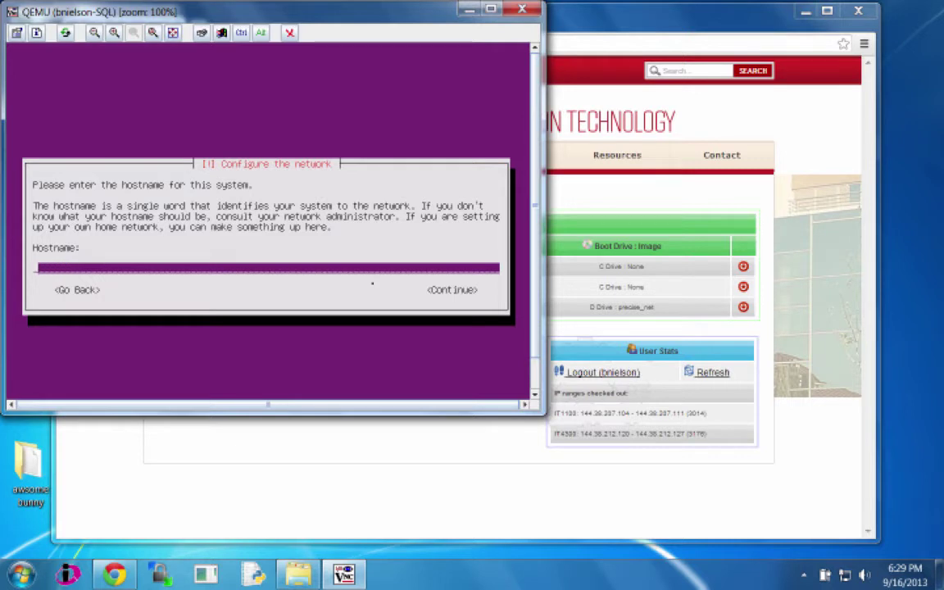
text(bnielson-sql)
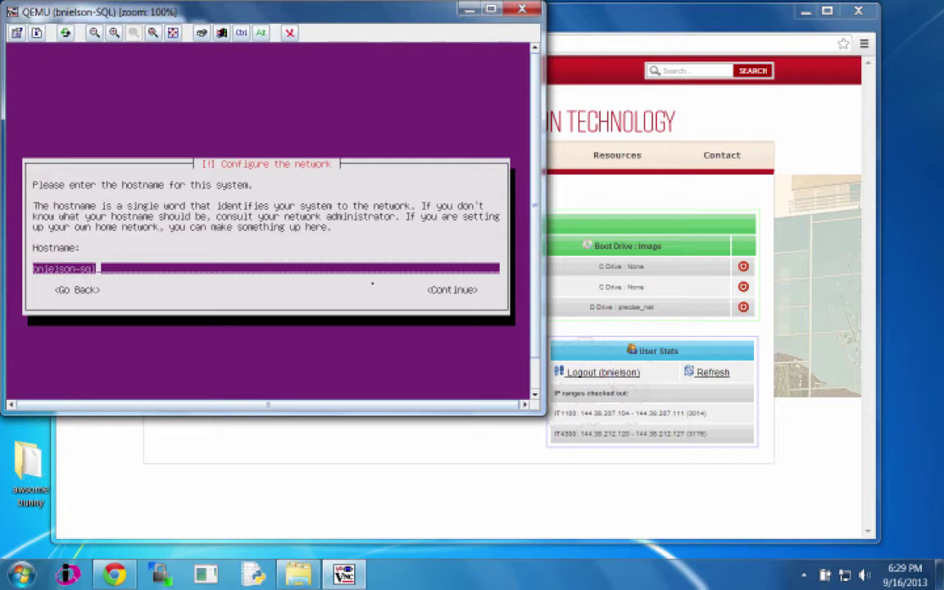
key(Return)
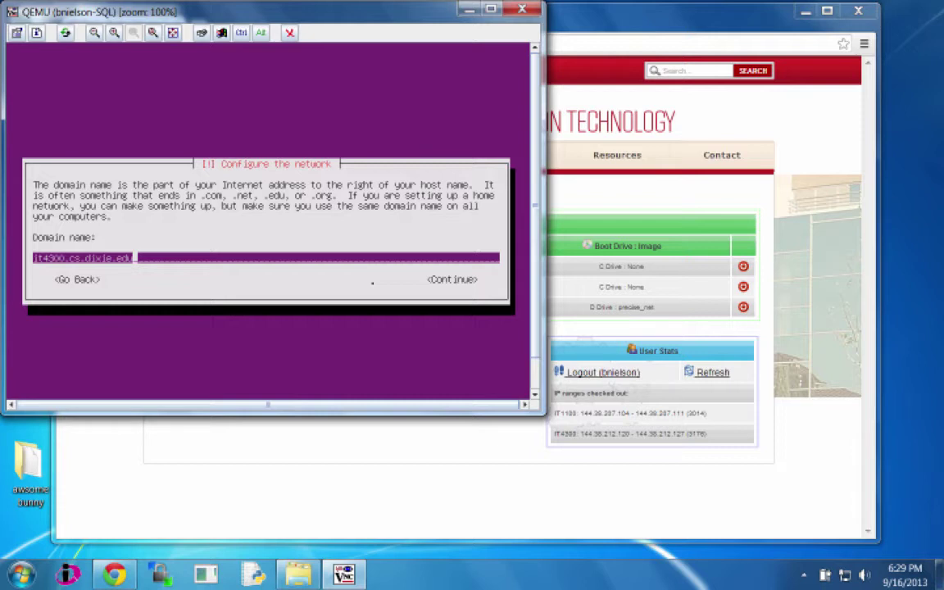
key(Return)
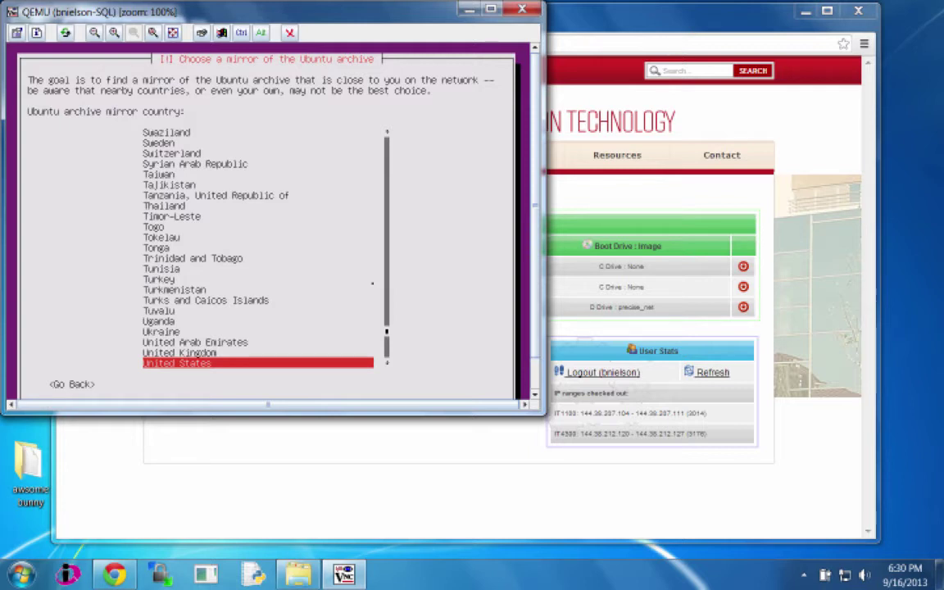
Step: Enter the archive mirror manually as mirror.cs.dixie.edu
key(Home)
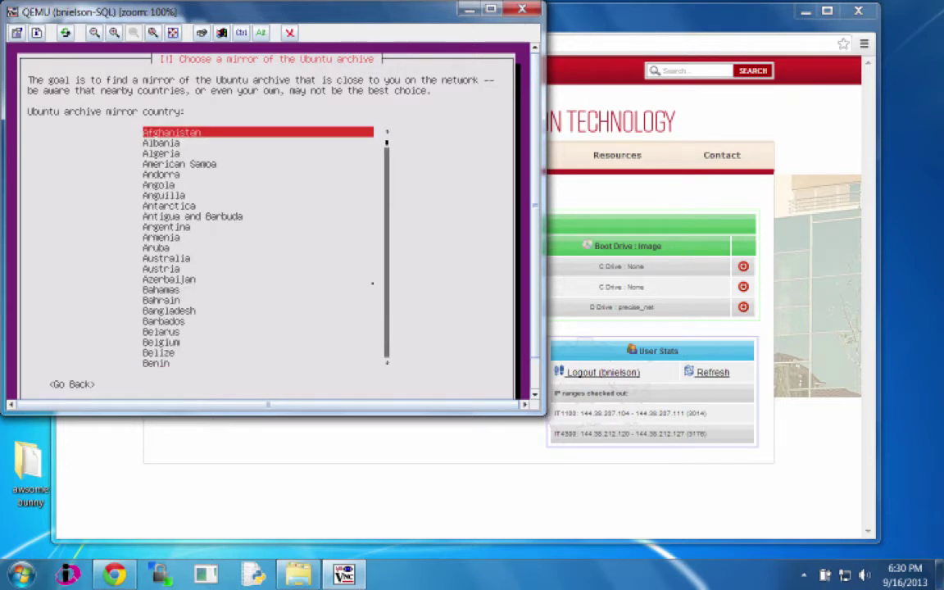
key(Up)
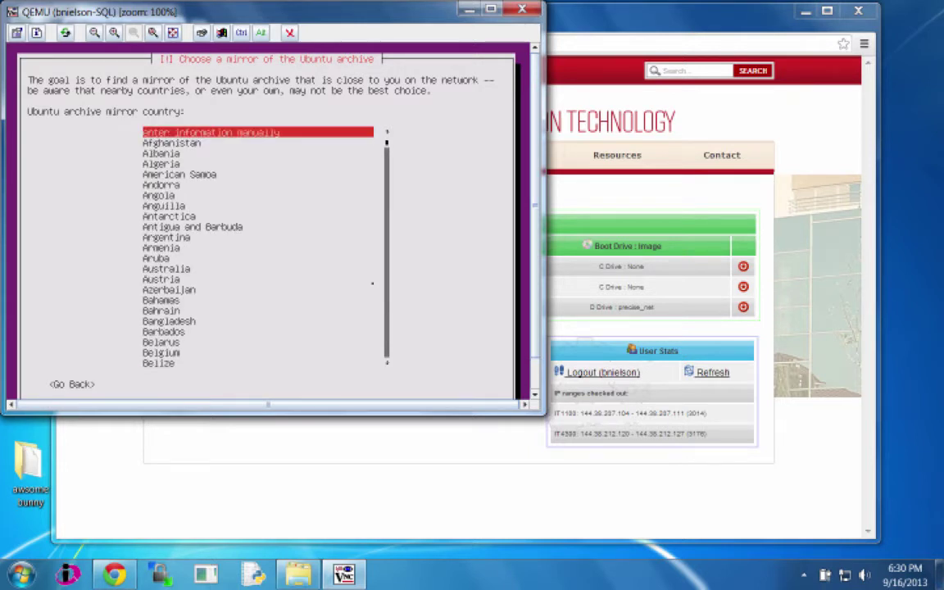
key(Return)
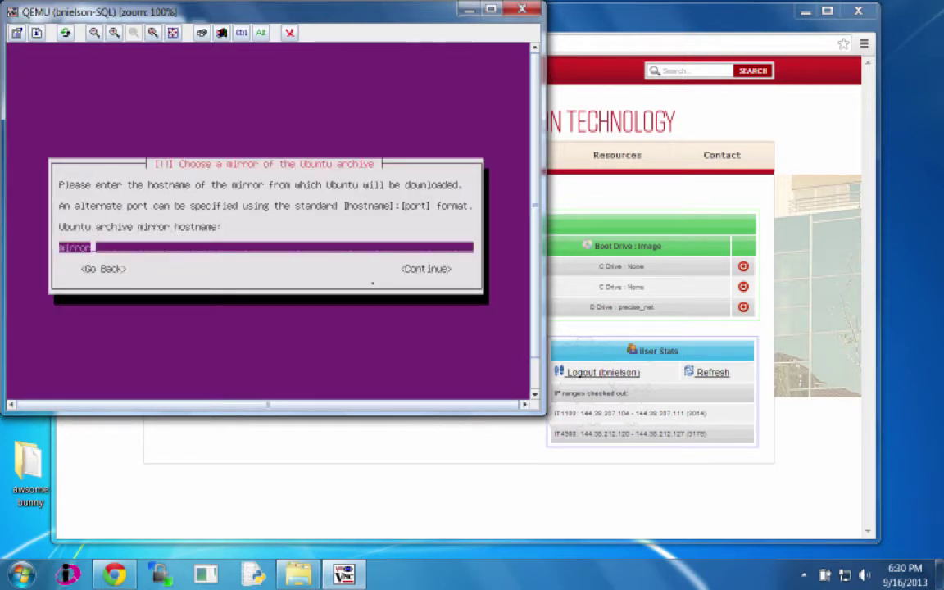
text(.cs.dixie.edu)
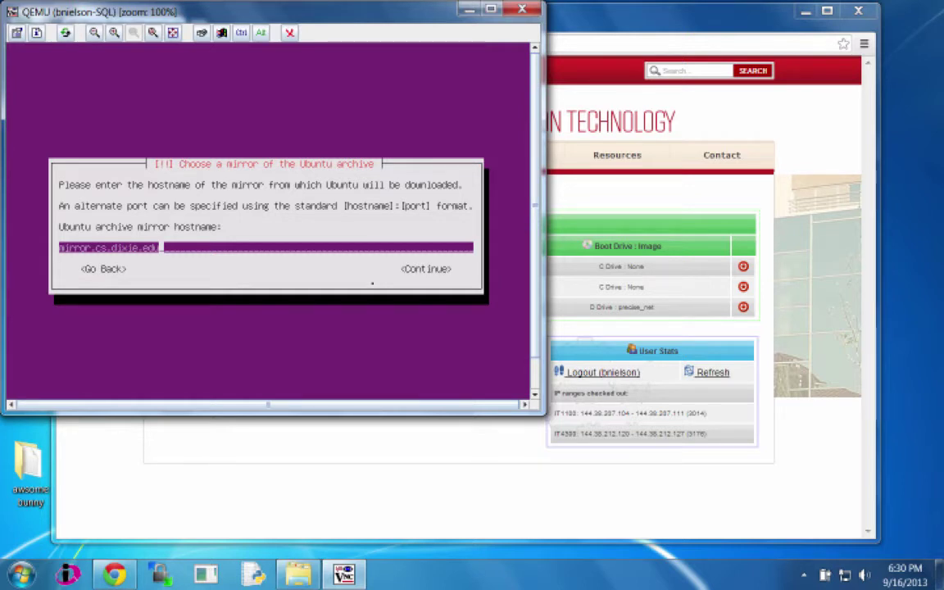
key(Return)
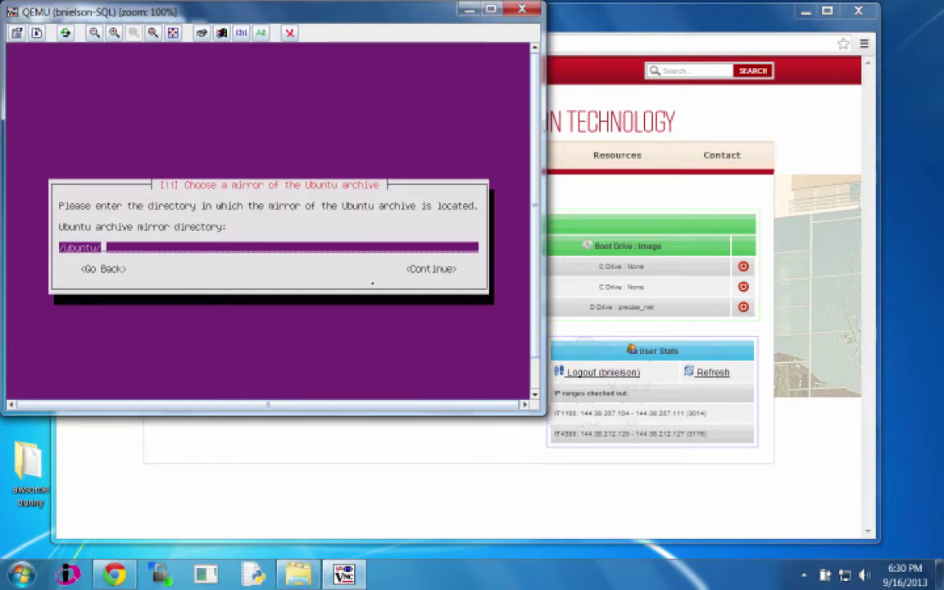
Step: Accept the default mirror directory with no HTTP proxy, and enlarge the QEMU console window
key(Return)
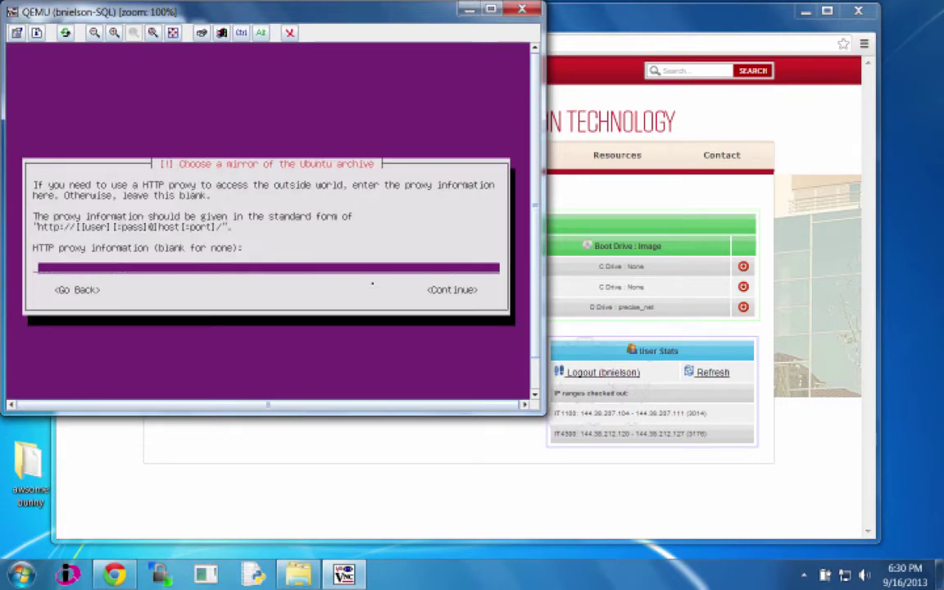
key(Return)
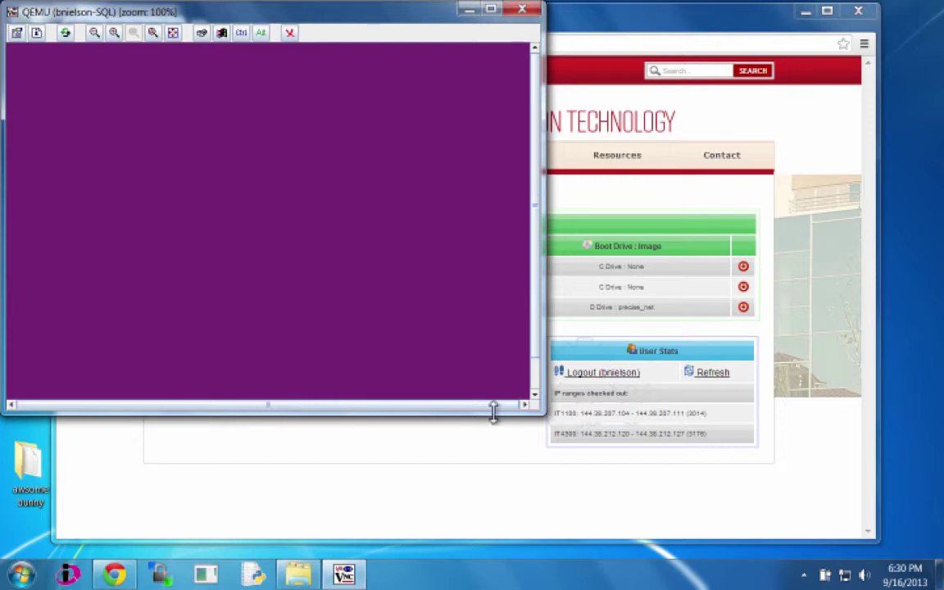
drag(541, 414, 595, 450)
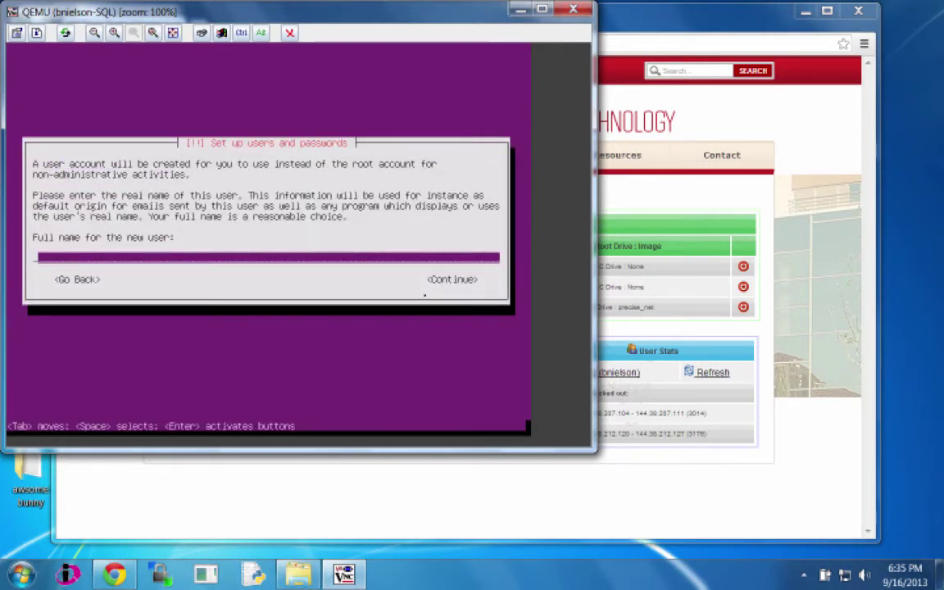
Step: Enter the new user's full name and replace the suggested username with the user's own
text(Bob Nielson)
key(Return)
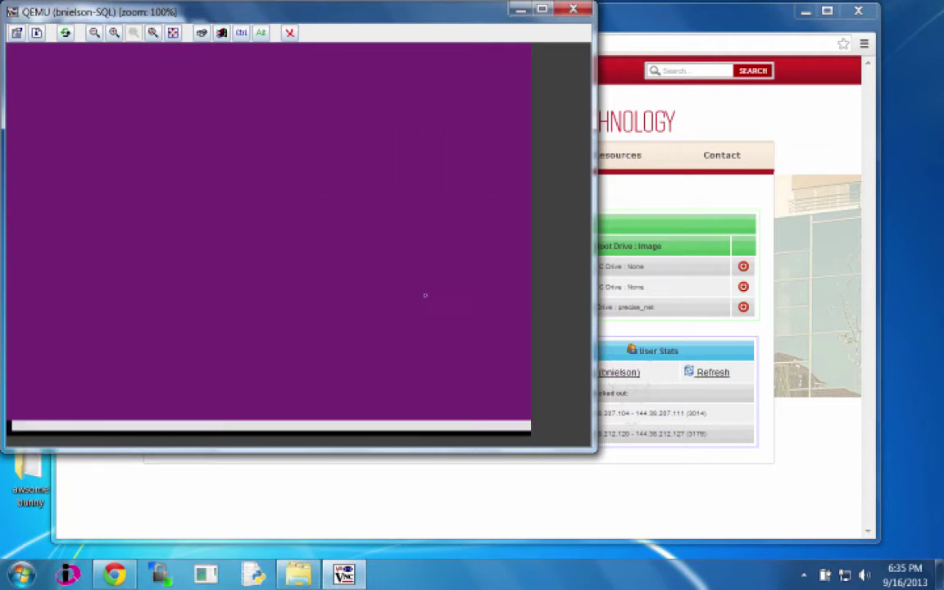
key(BackSpace)
key(BackSpace)
key(BackSpace)
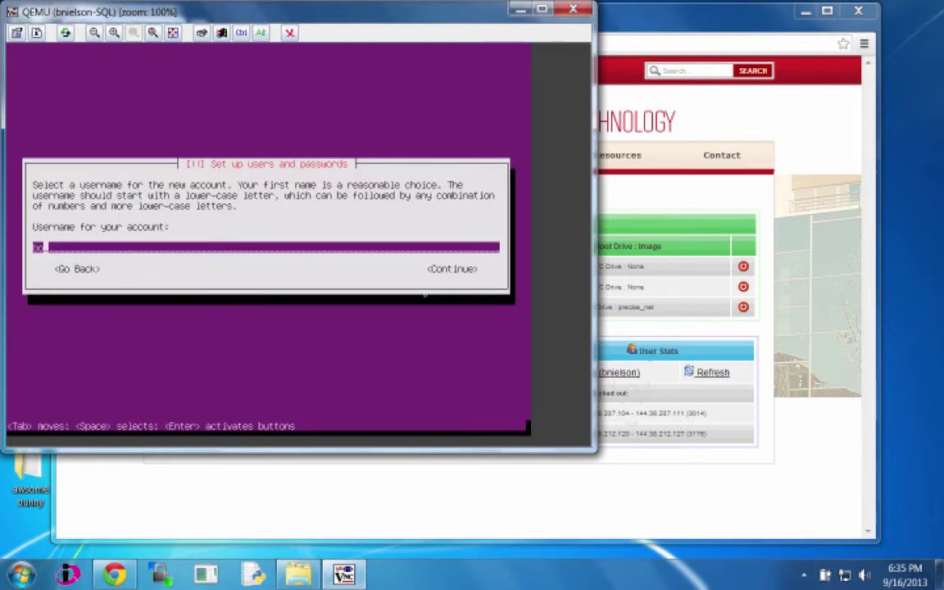
text(bnielson)
key(Return)
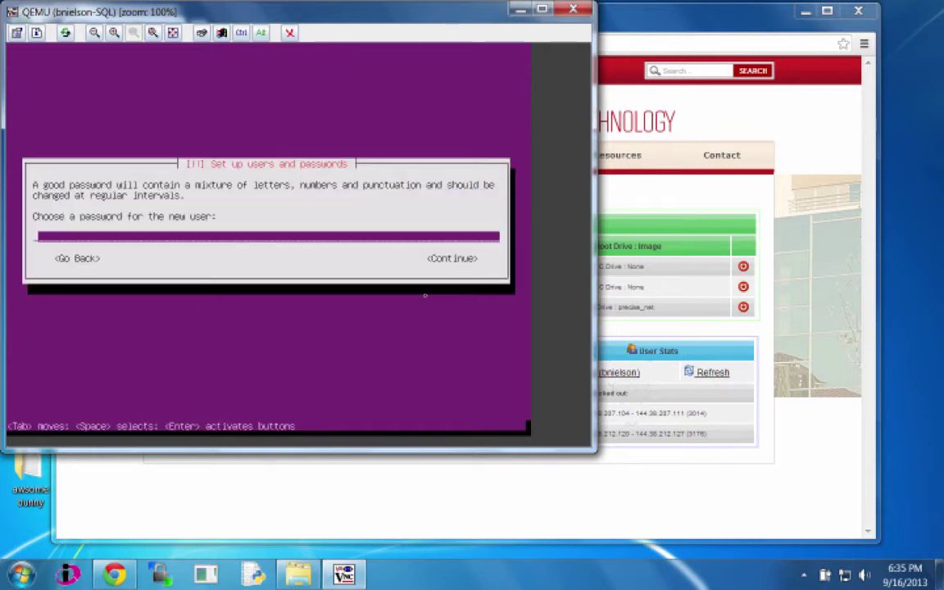
Step: Set and confirm a six-character password, accepting the weak-password warning
text(******)
key(Return)
text(******)
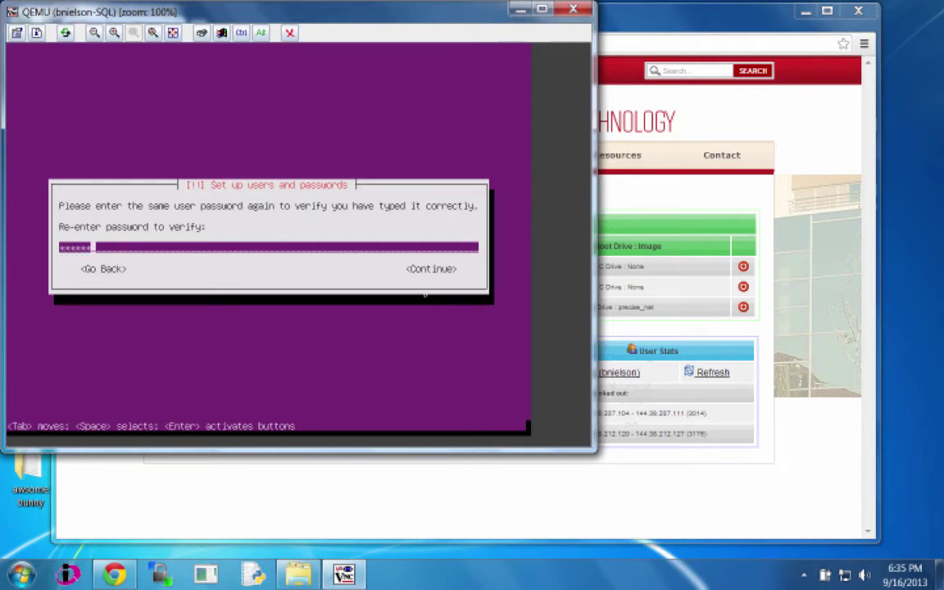
key(Return)
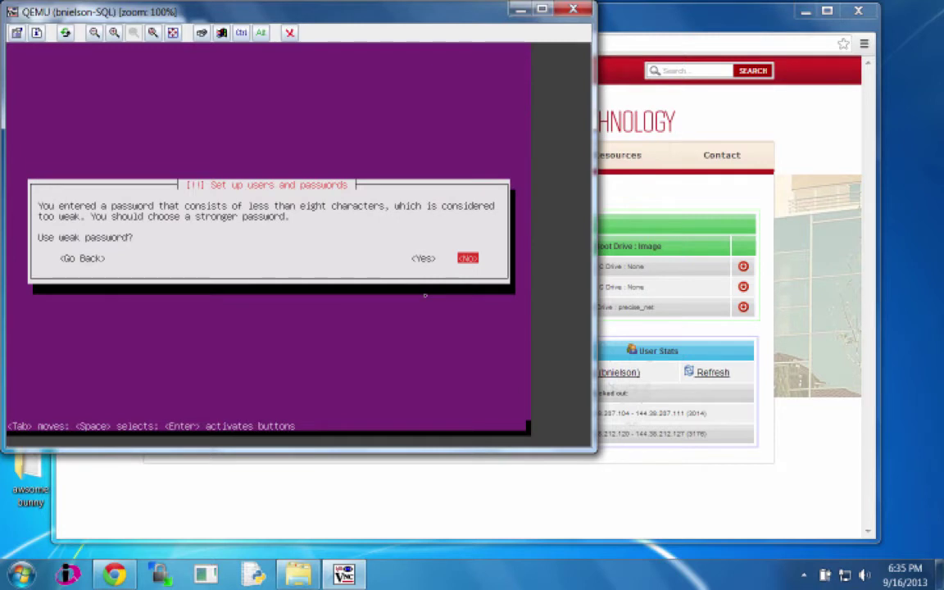
key(Left)
key(Return)
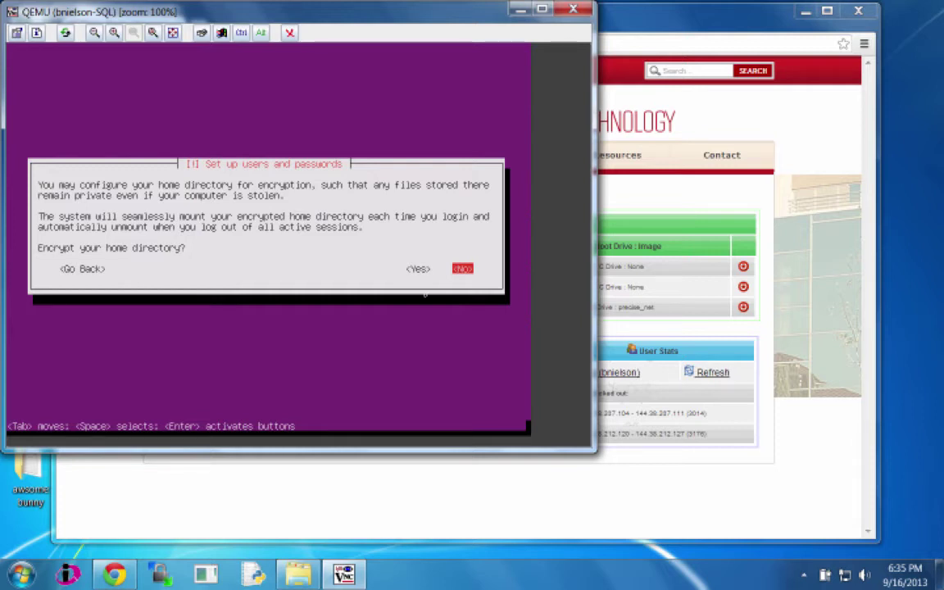
Step: Answer No to home-directory encryption and confirm the America/Denver time zone
key(Return)
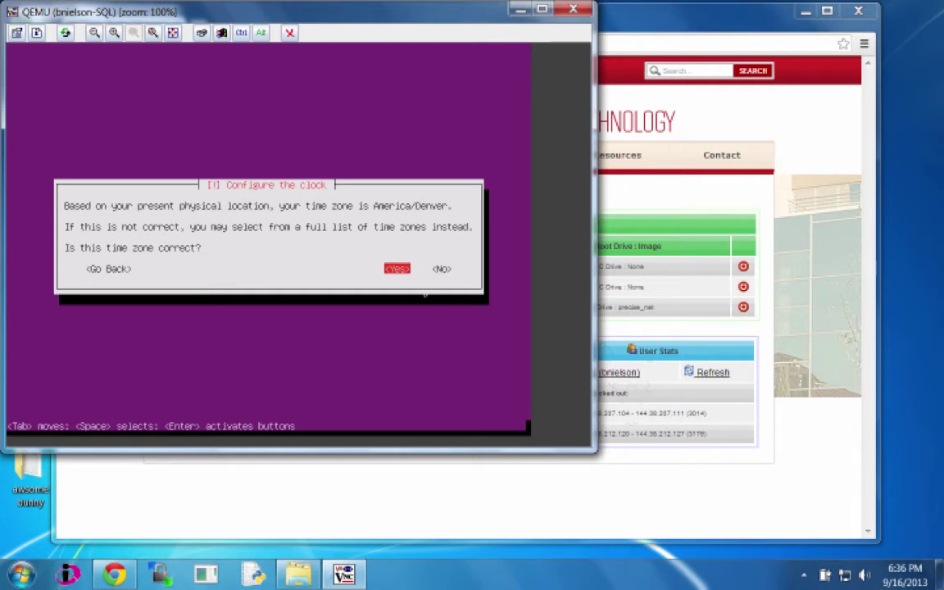
key(Return)
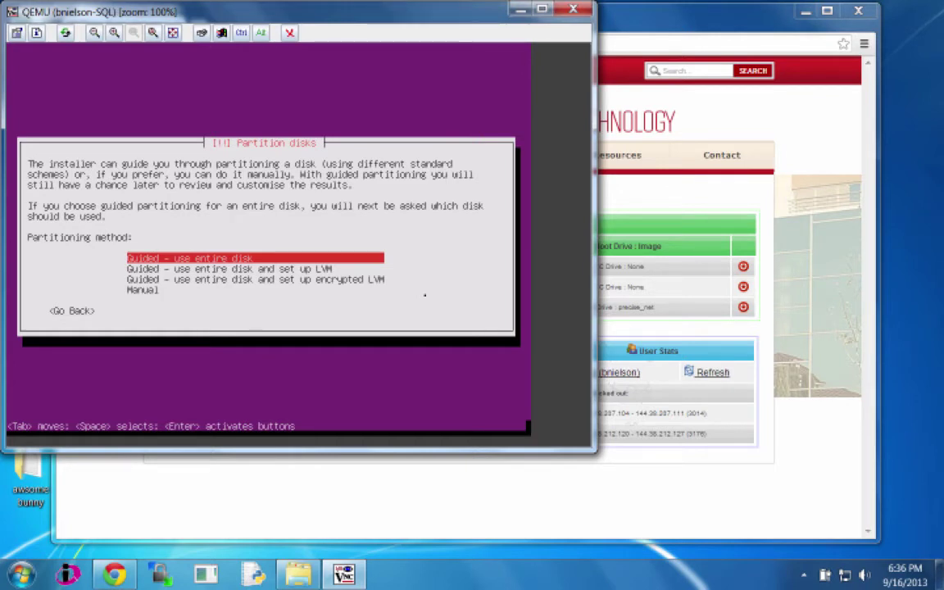
Step: Use guided partitioning of the entire 6.4 GB QEMU disk and write the ext4 and swap changes
key(Return)
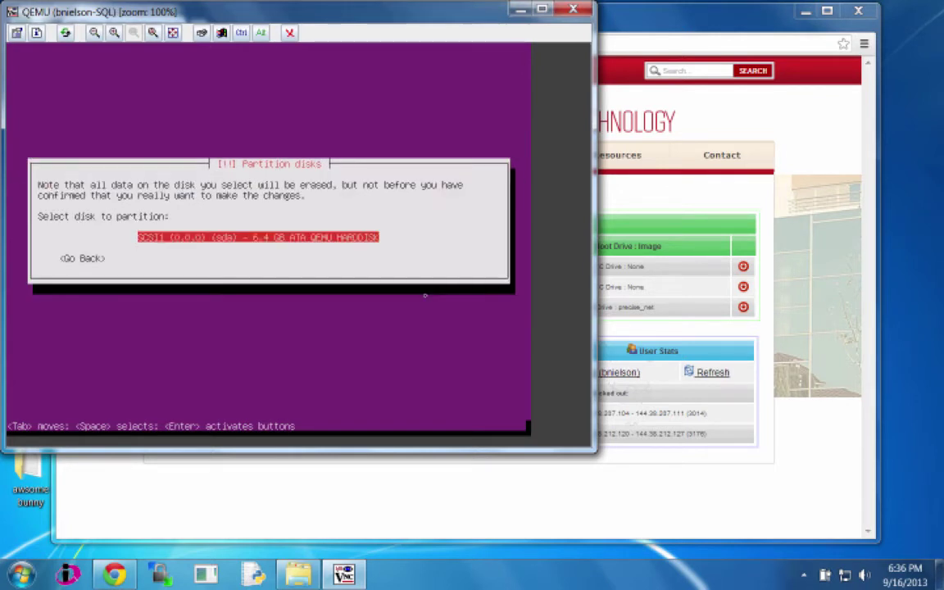
key(Return)
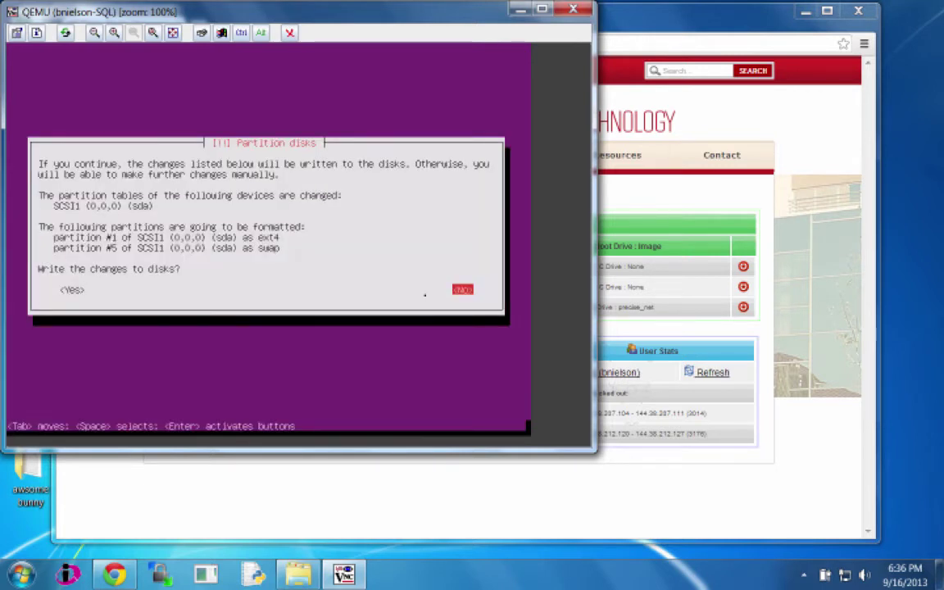
key(Tab)
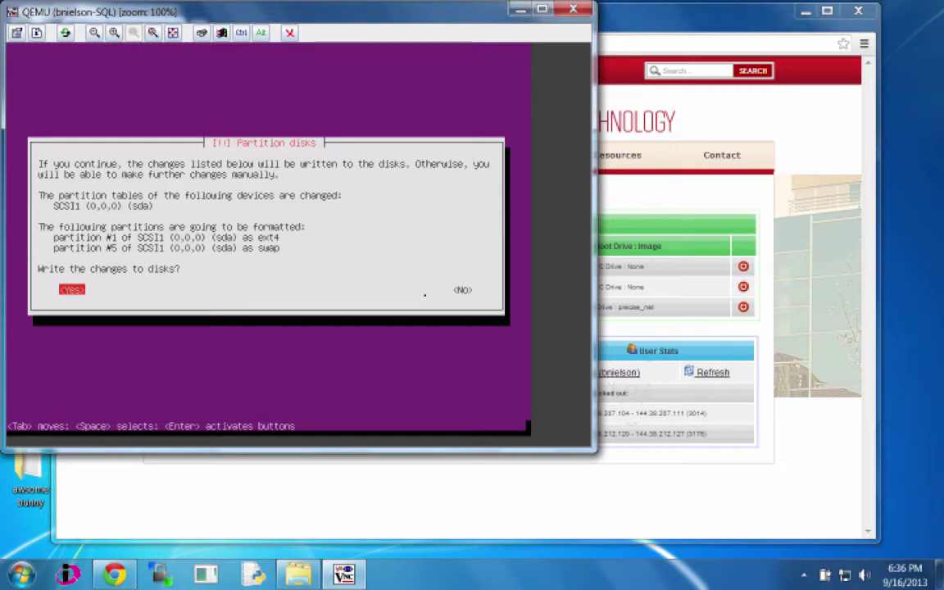
key(Return)
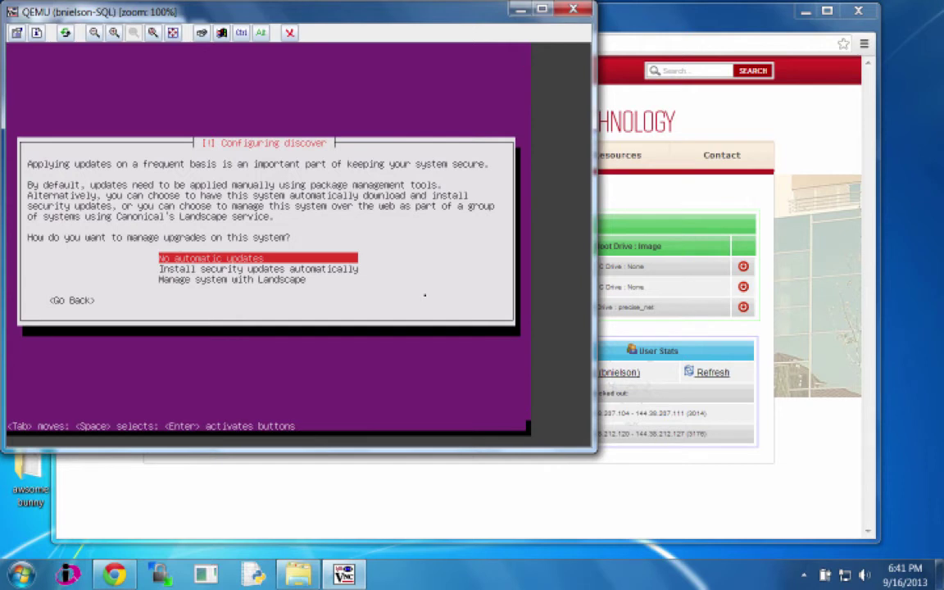
Step: Choose 'Install security updates automatically' as the upgrade policy
key(Down)
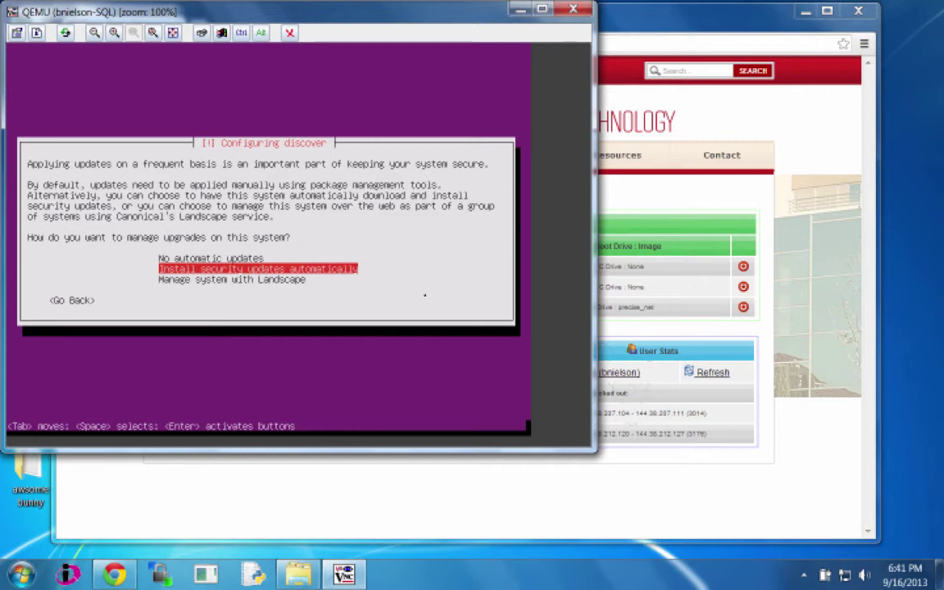
key(Return)
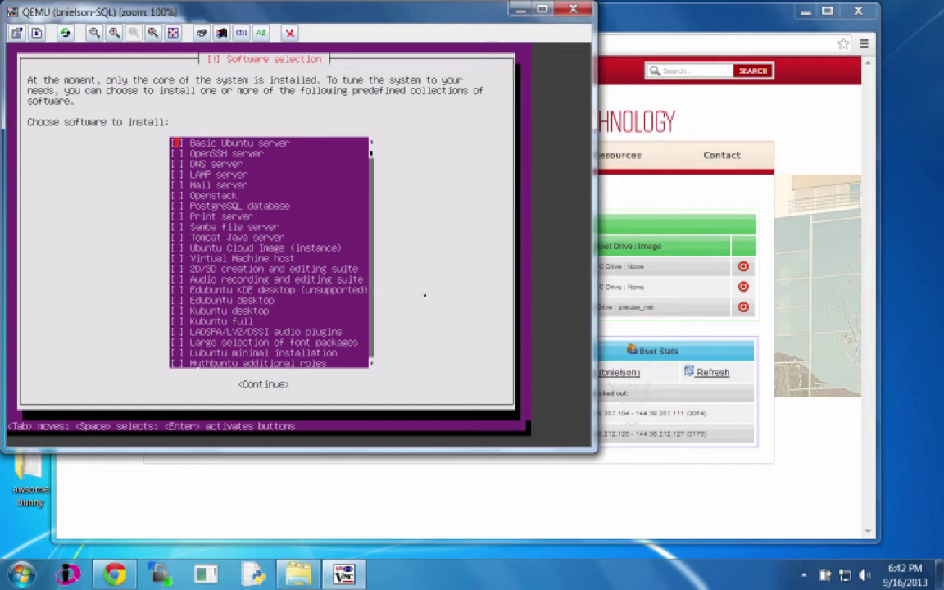
Step: Mark Basic Ubuntu server and OpenSSH server in the software selection list
key(space)
key(Down)
key(Down)
key(Up)
key(Down)
key(Down)
Step: Continue the software install and enter the MySQL root password twice for mysql-server-5.5
key(Return)
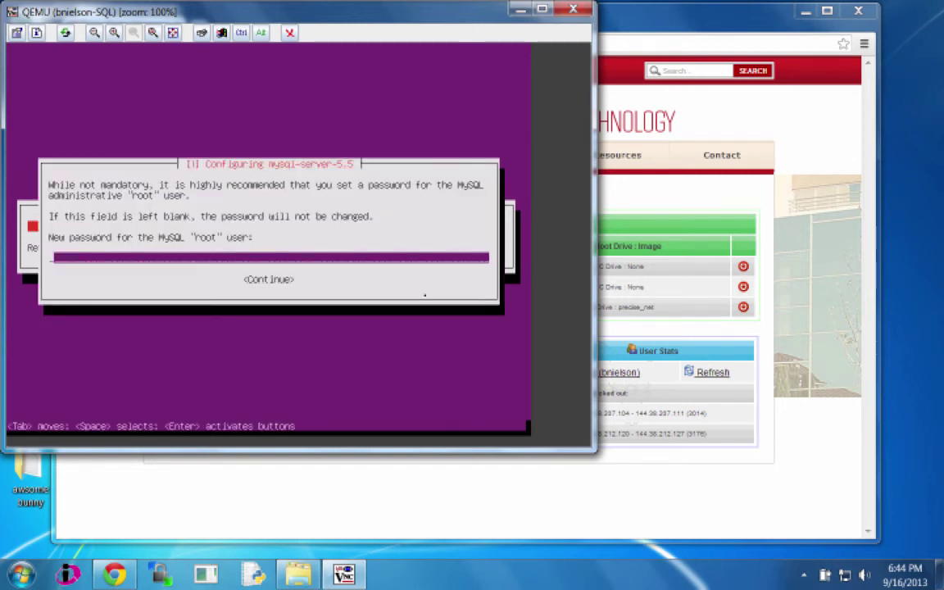
text(******)
key(Return)
text(*****)
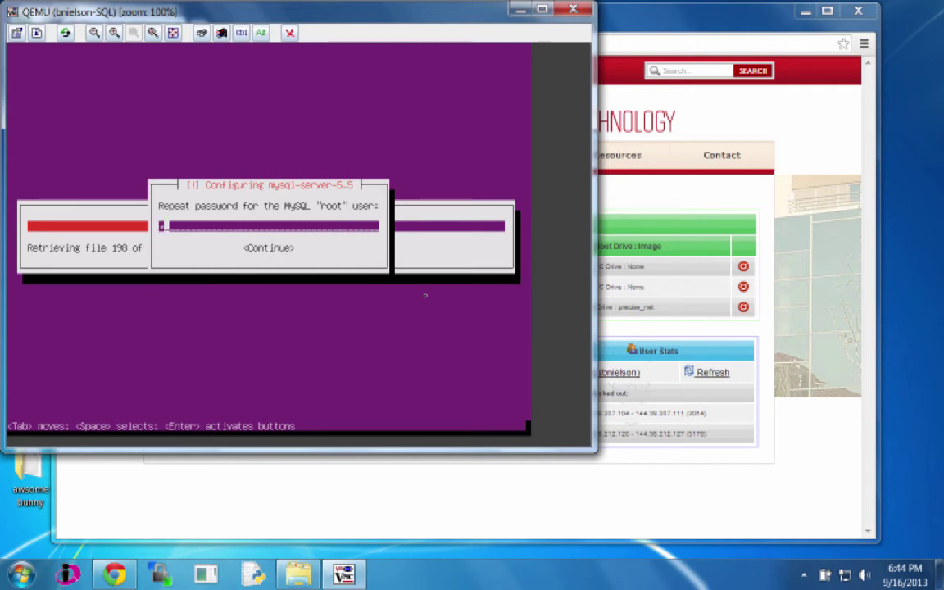
key(Return)
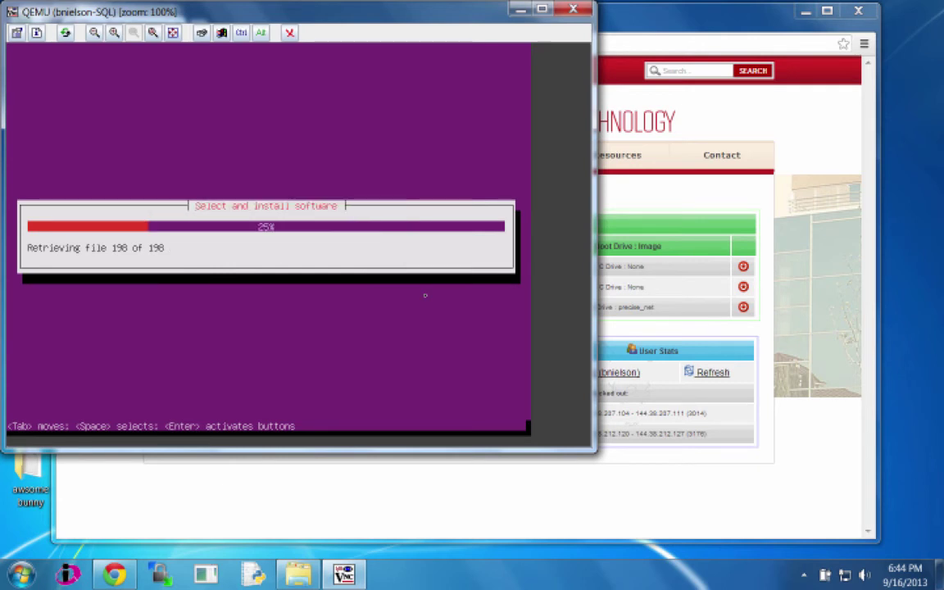
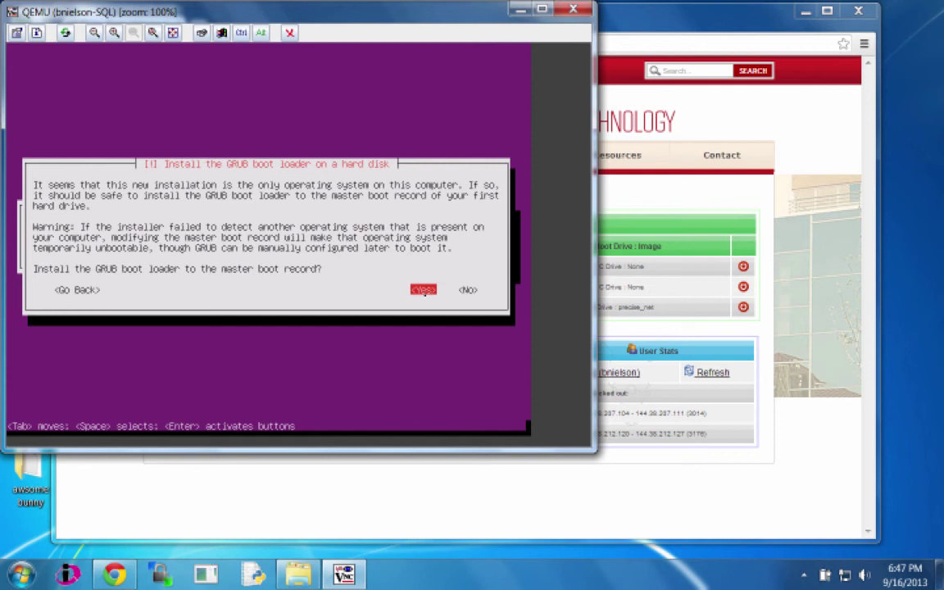
Step: Install GRUB to the master boot record, keep the clock on UTC, and finish installation to reboot
key(Return)
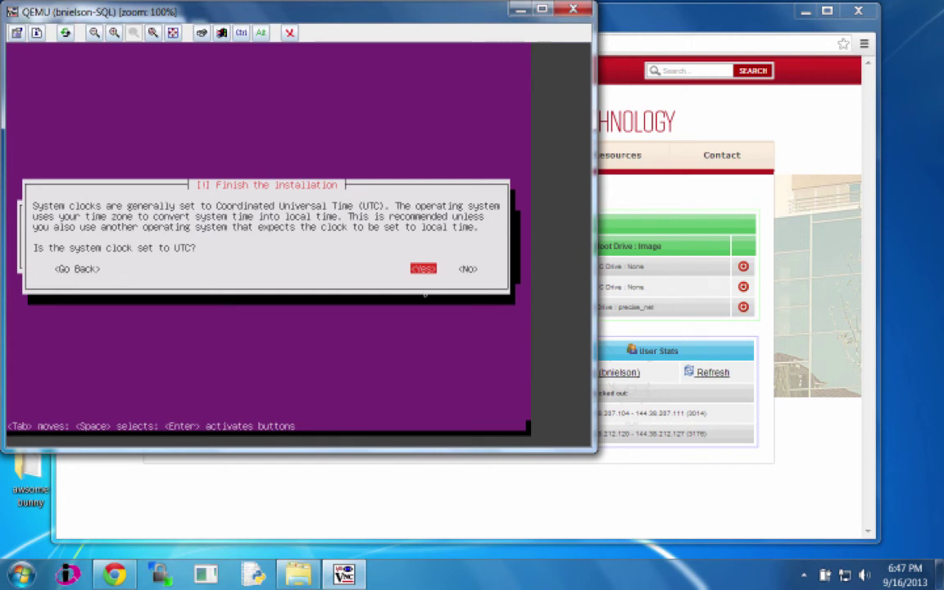
key(Return)
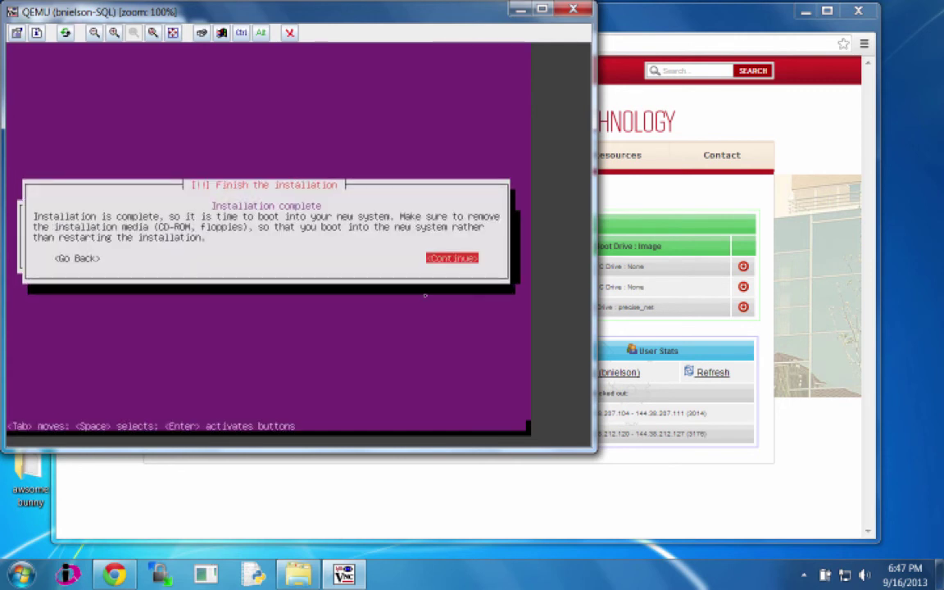
key(Return)
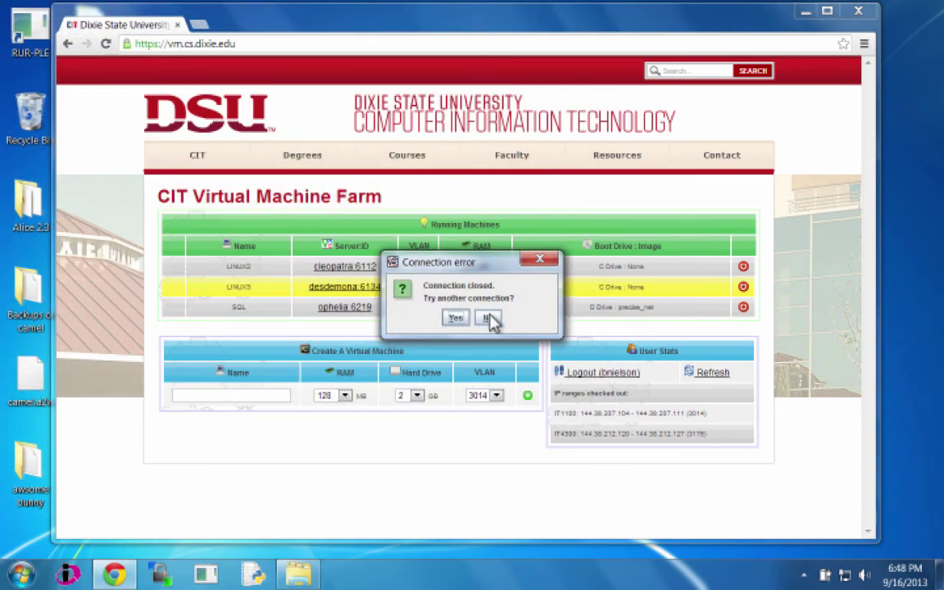
Step: Dismiss the connection error, stop the SQL machine, and boot it from its C drive
click(488, 318)
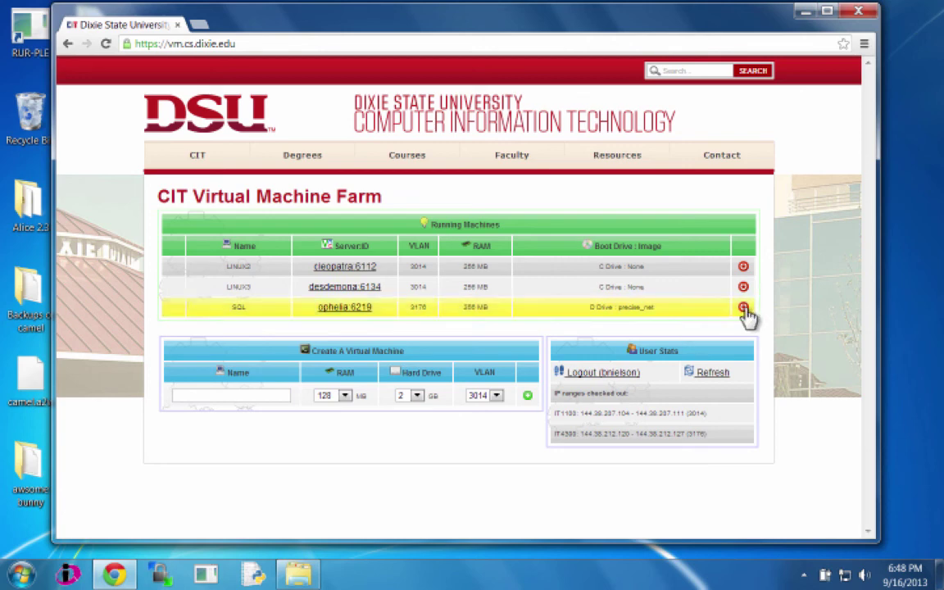
click(743, 308)
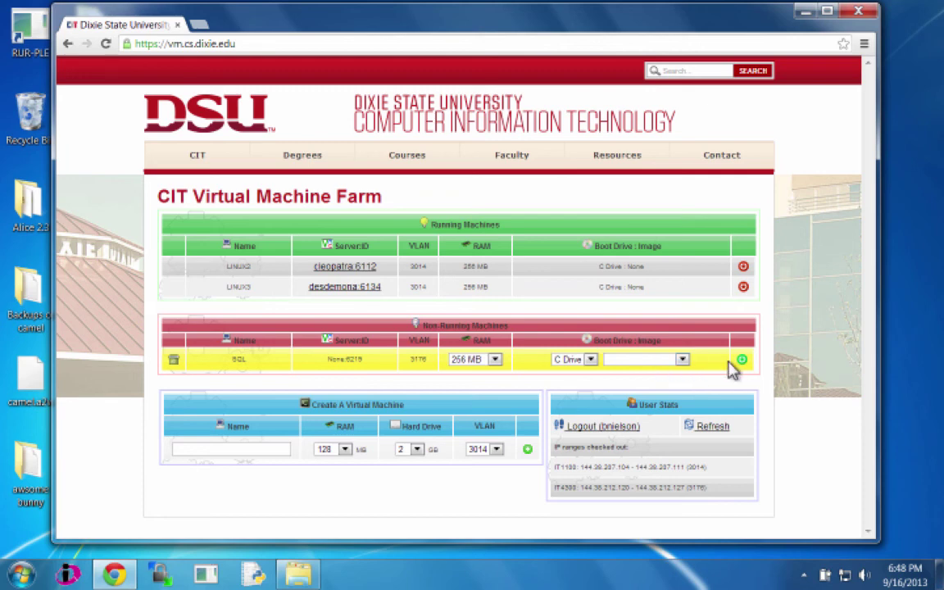
click(741, 361)
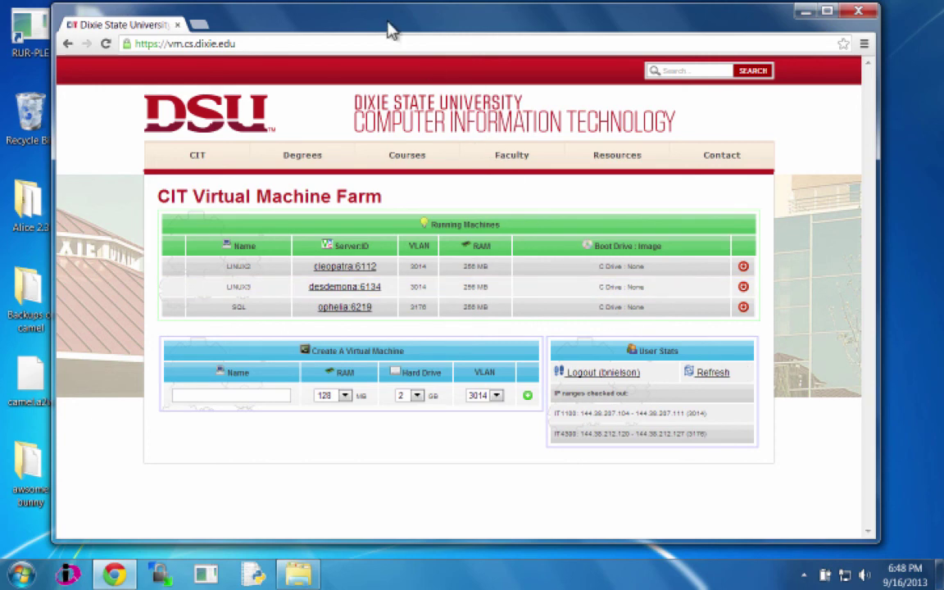
Step: Launch PuTTY and inspect its SSH port forwarding (Tunnels) settings
drag(390, 30, 494, 32)
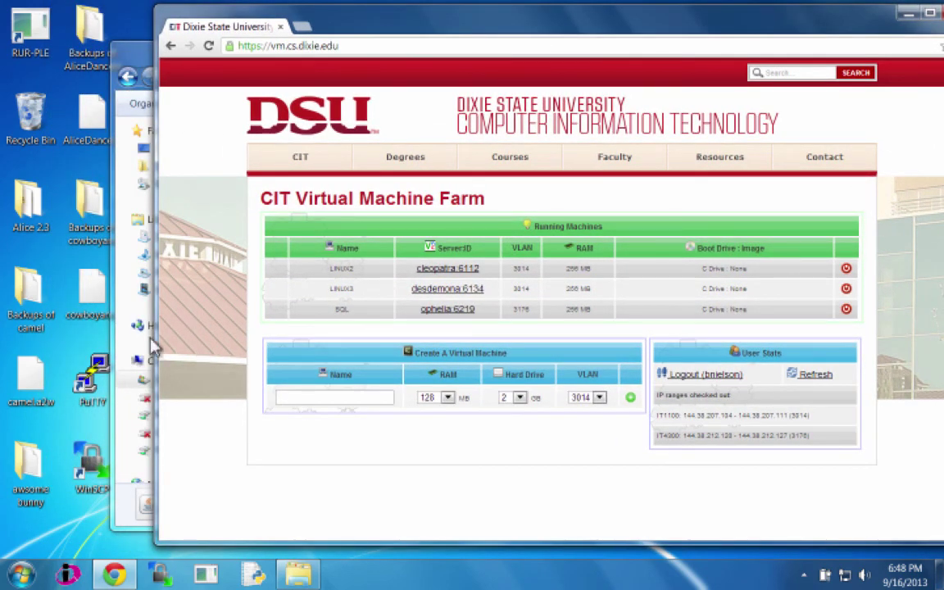
double_click(92, 381)
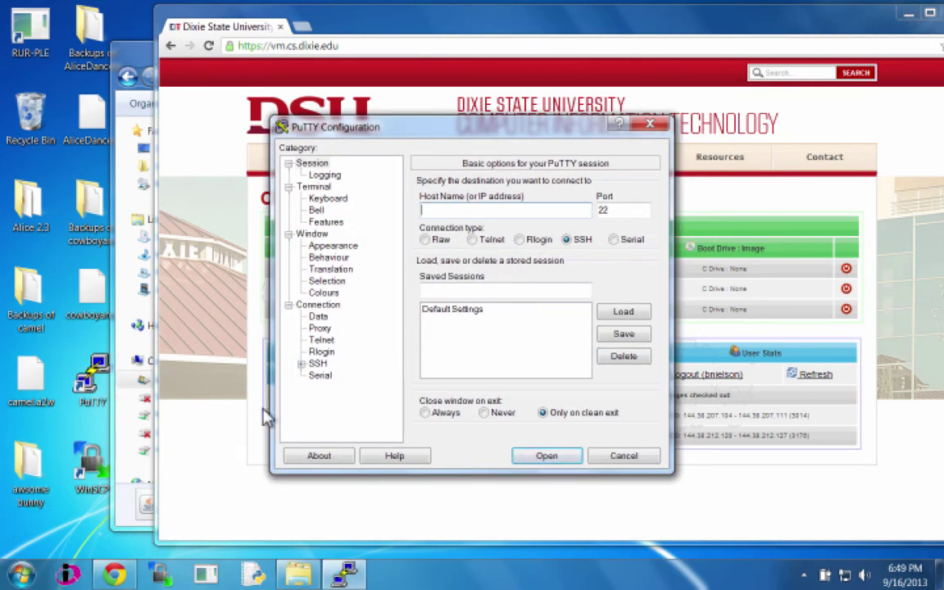
click(302, 363)
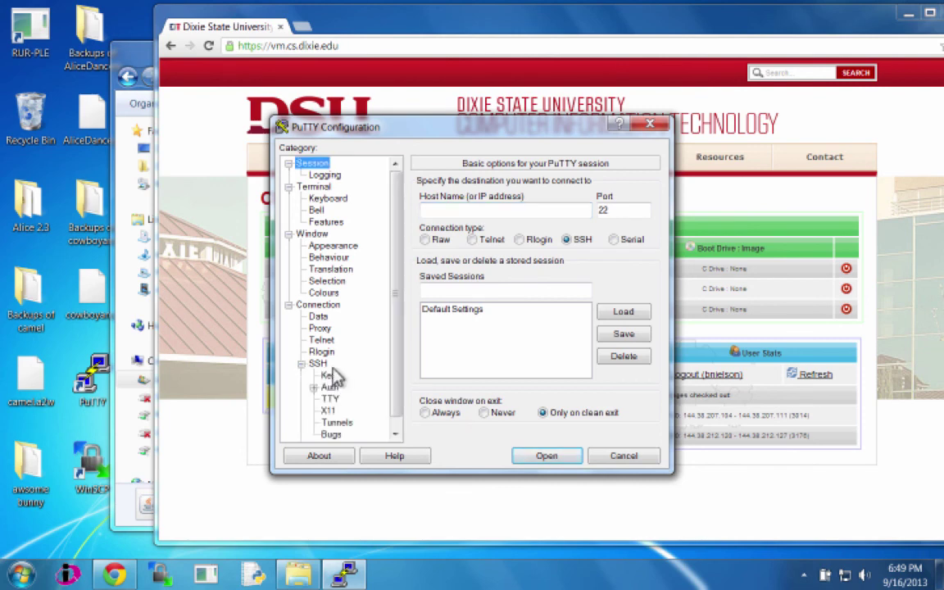
click(343, 422)
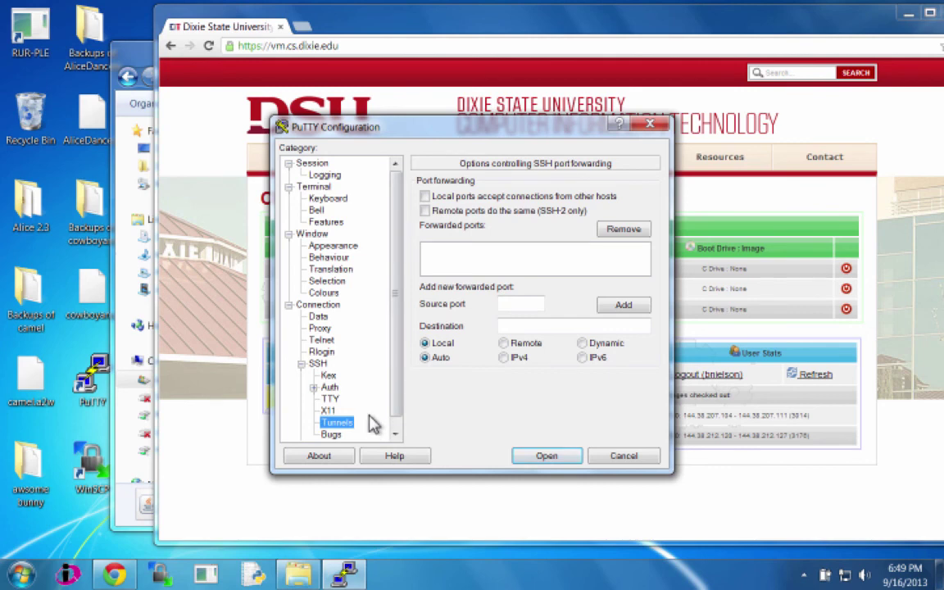
click(395, 432)
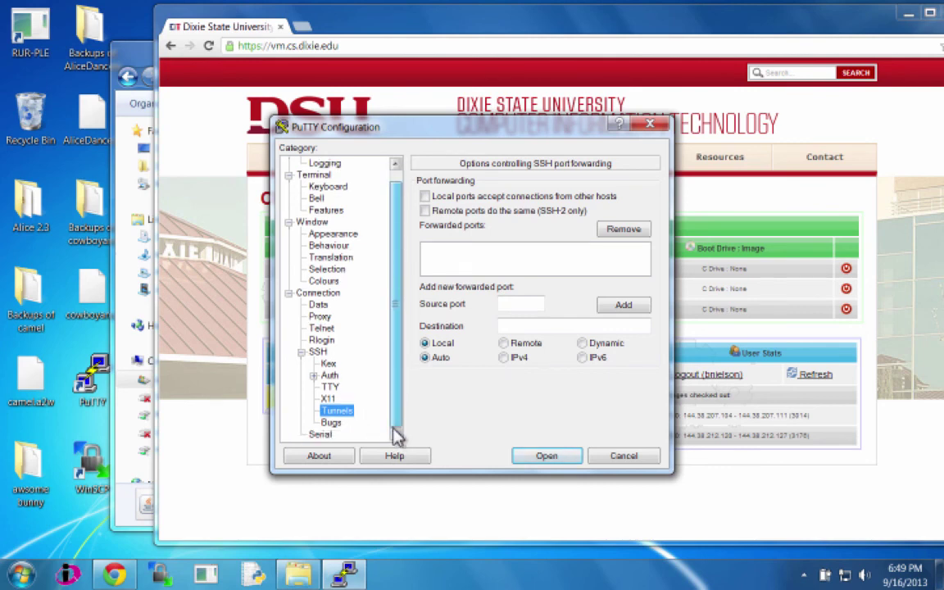
Step: Review the SSH auth, connection and tunnel options, then return to the Session settings
click(313, 375)
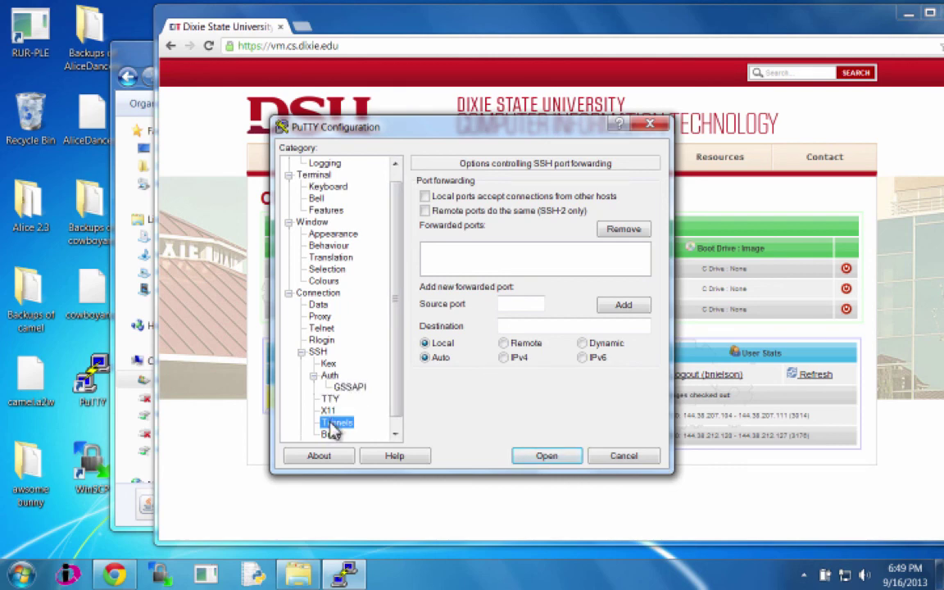
click(320, 353)
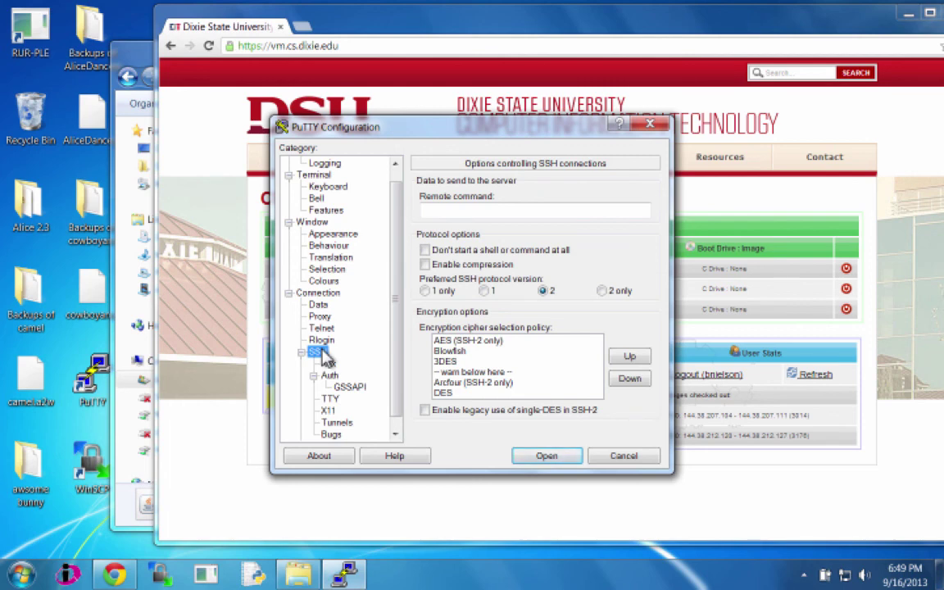
click(322, 295)
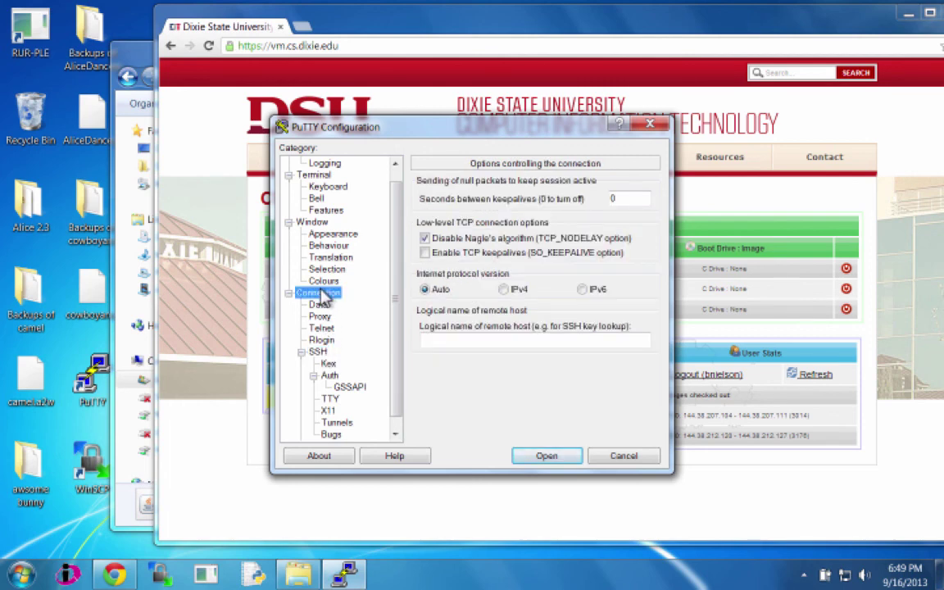
click(318, 353)
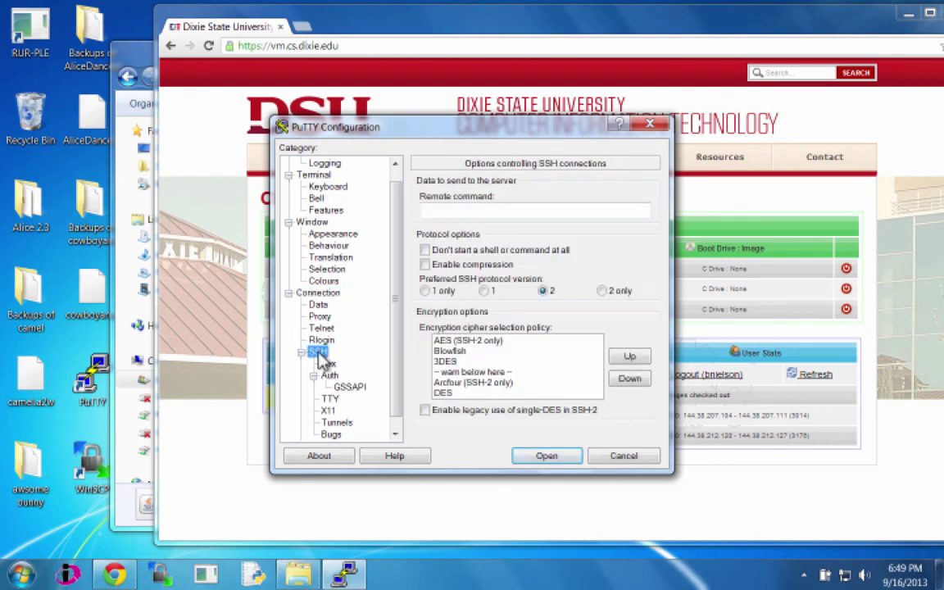
scroll(397, 414, down, 1)
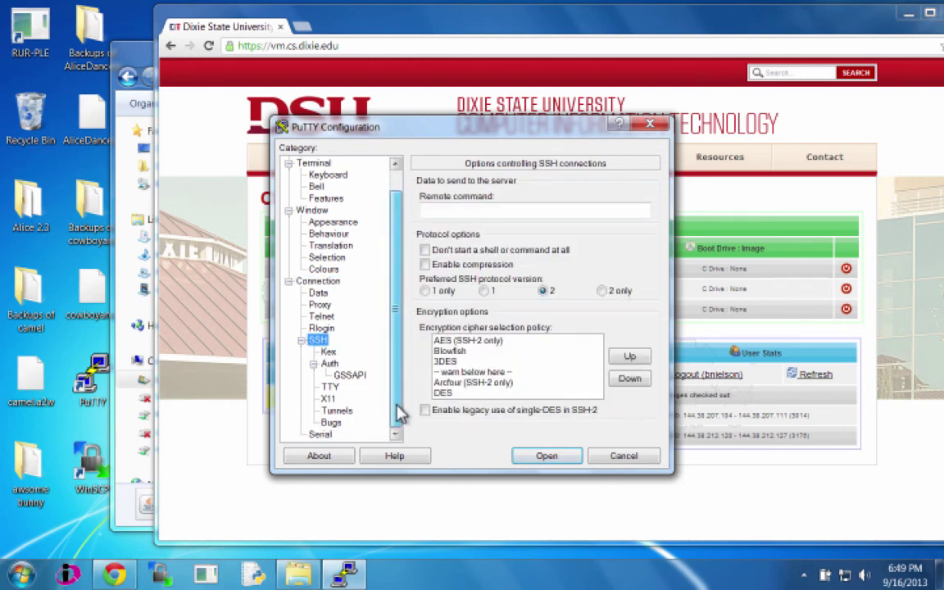
click(337, 411)
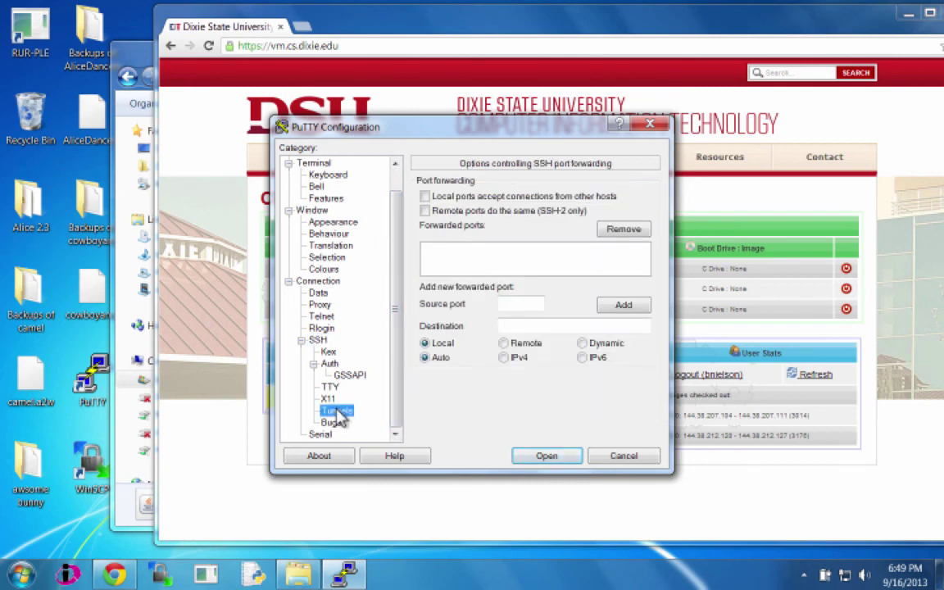
scroll(397, 316, up, 1)
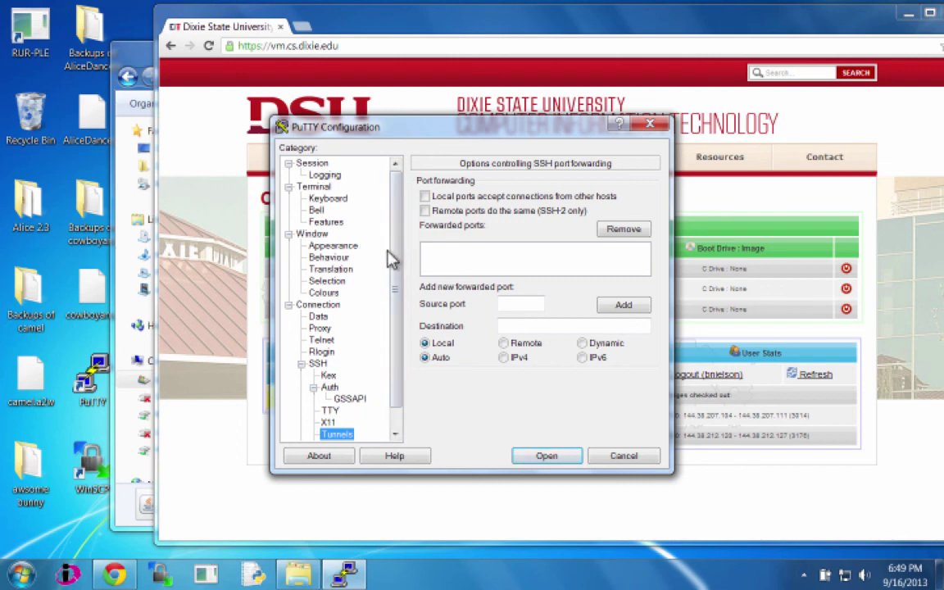
click(322, 167)
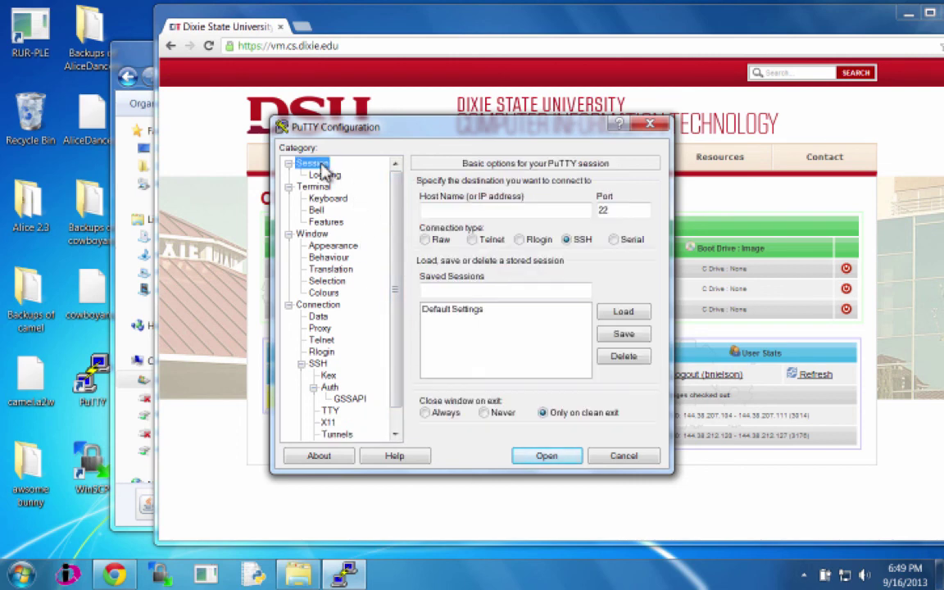
Step: Enter ssh.cs.dixie.edu as the host name, fixing the stray 'v' typo
click(439, 207)
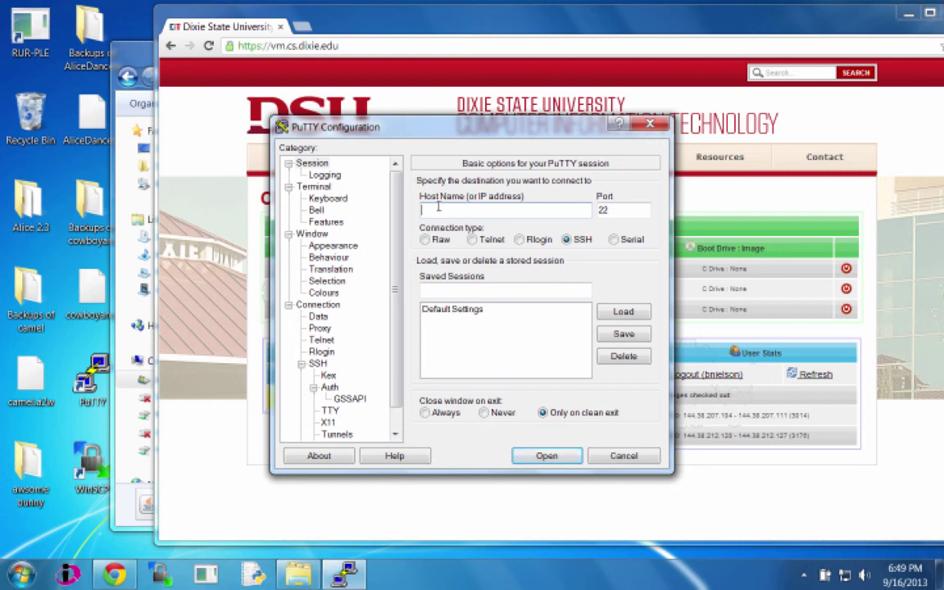
text(ssh.cvs.dixie.edu)
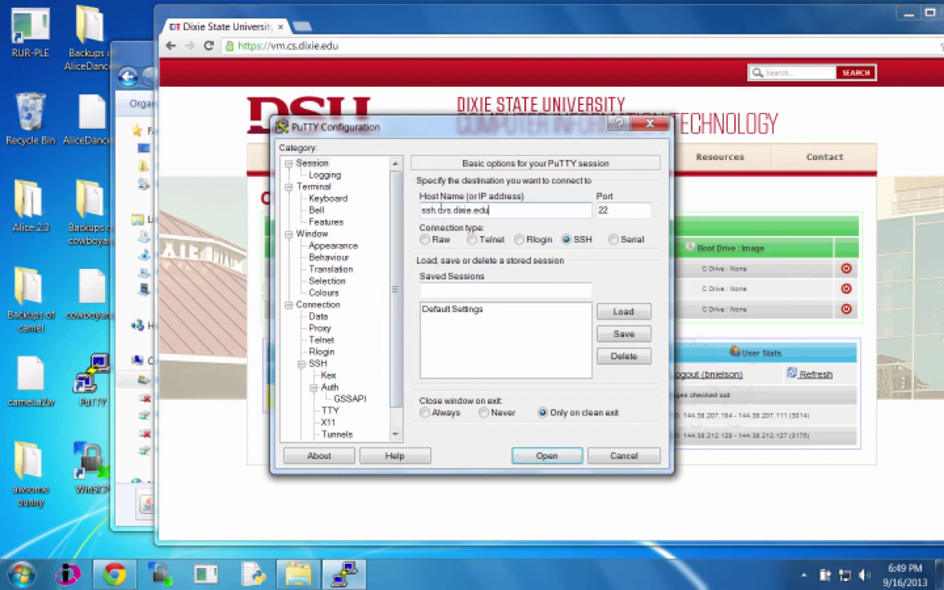
click(443, 209)
key(BackSpace)
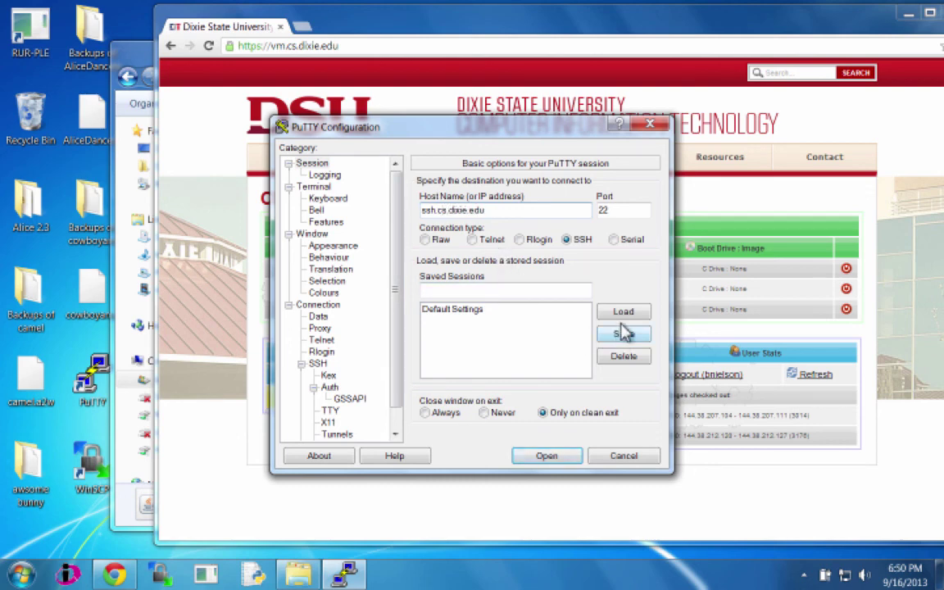
Step: Save these settings as the session 'SSH server' and start the connection
click(522, 291)
text(H)
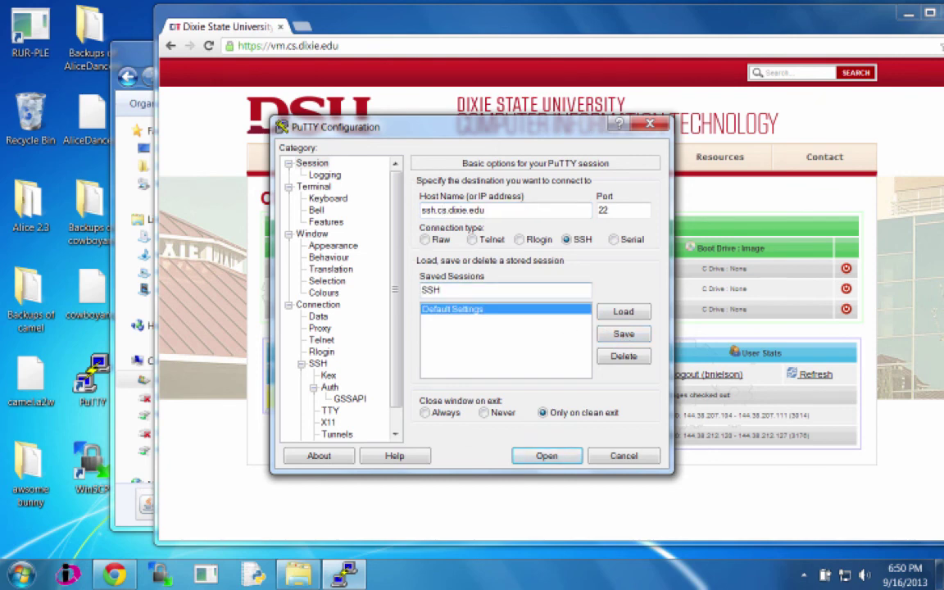
text( server)
click(623, 336)
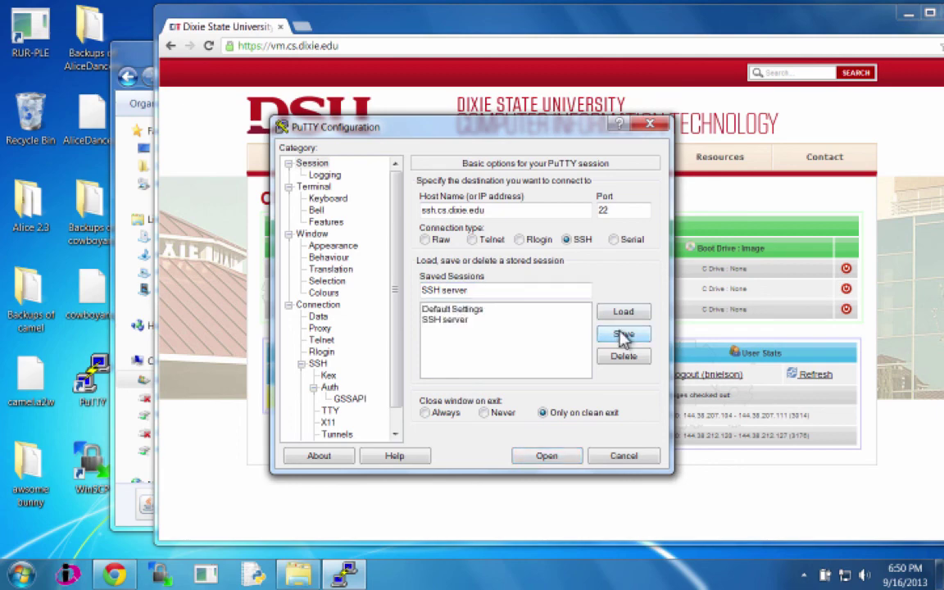
click(554, 457)
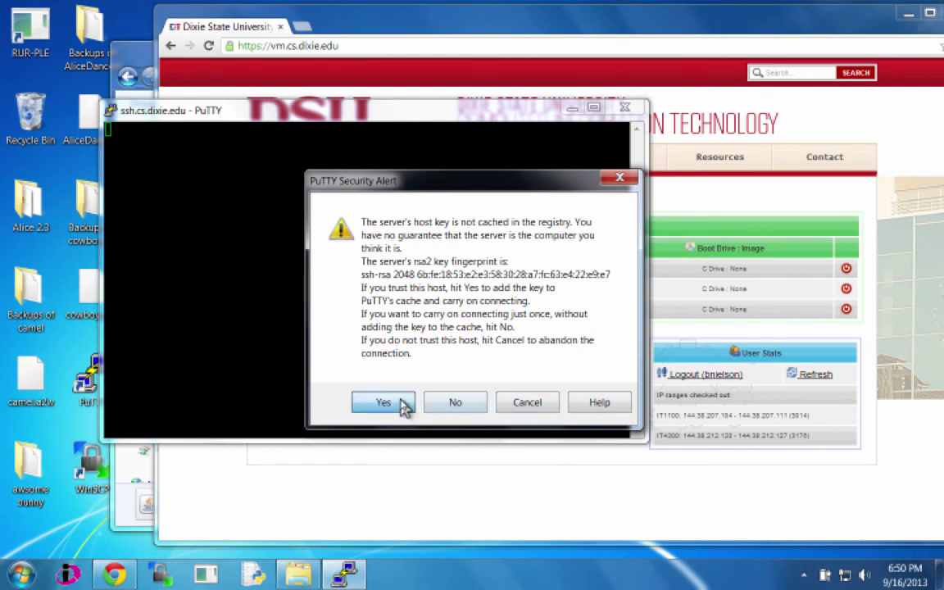
Step: Accept the host key and log in to the ssh.cs.dixie.edu gateway with username and password
click(399, 403)
text(bnielson)
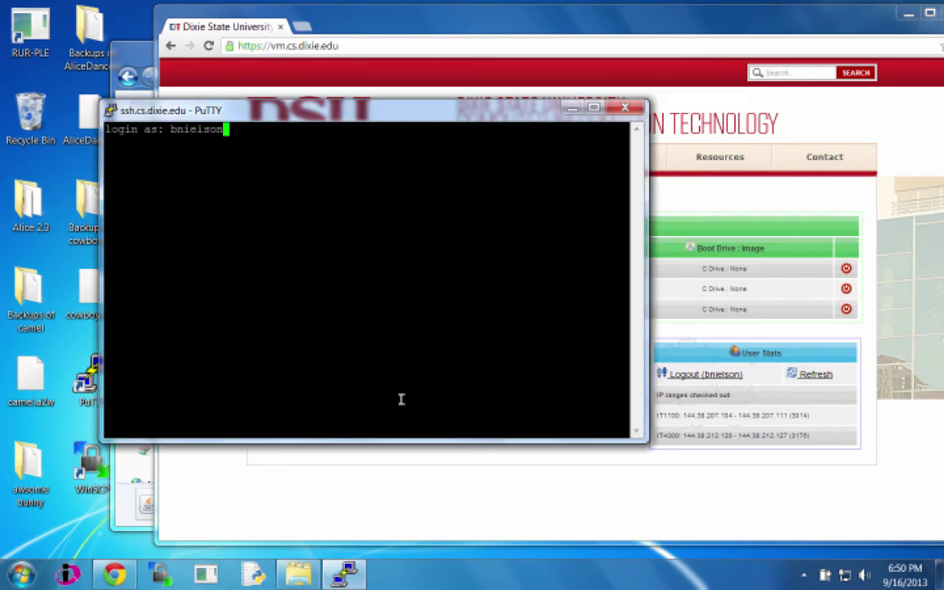
key(Return)
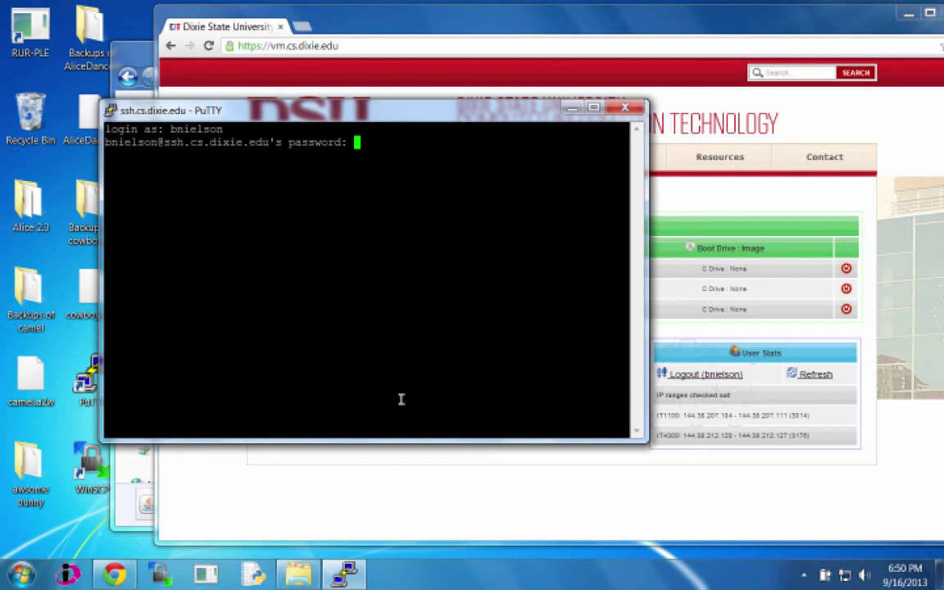
key(Return)
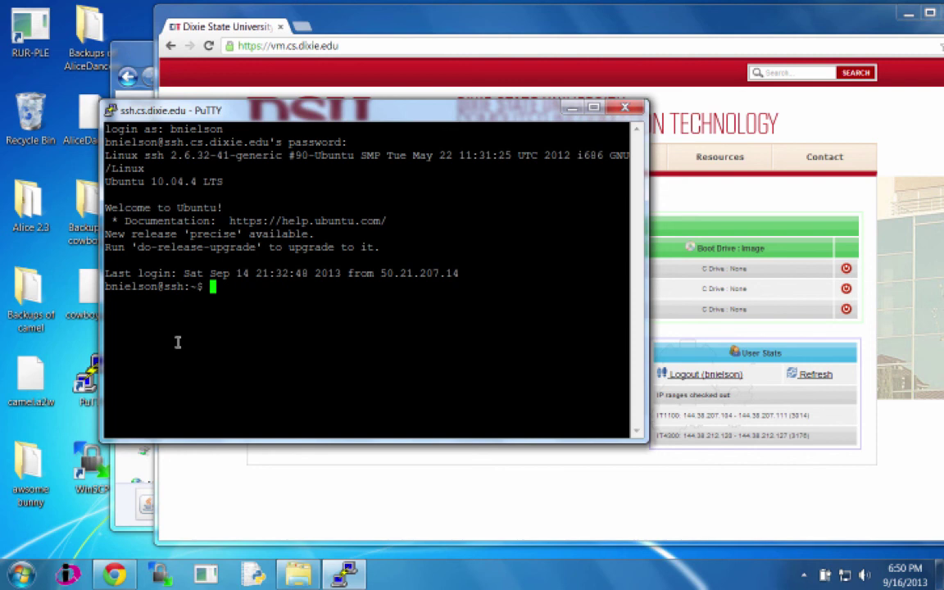
Step: SSH onward to the SQL VM at 144.38.212.122, trust its host key, and log in
text(ssh bnielson@)
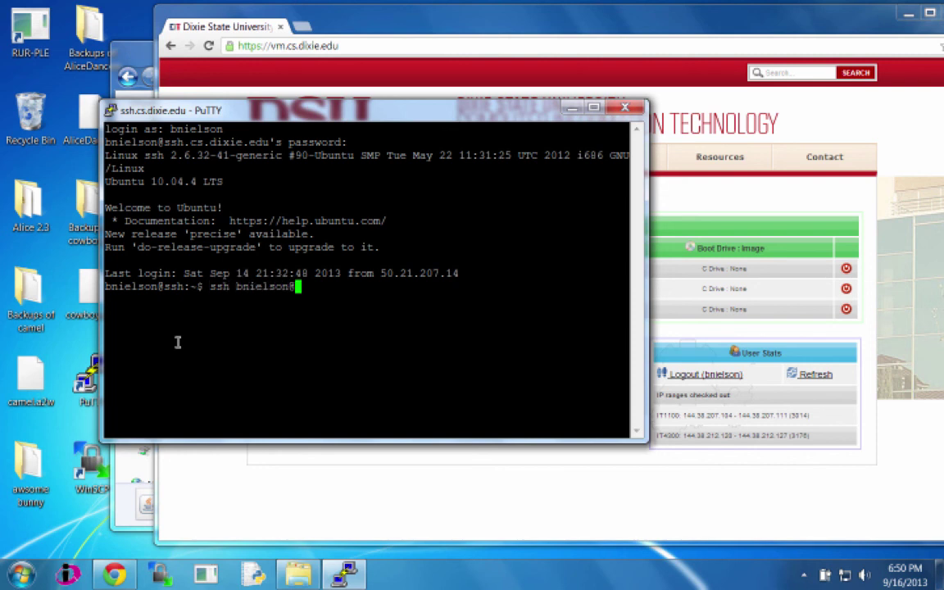
text(144.38.212)
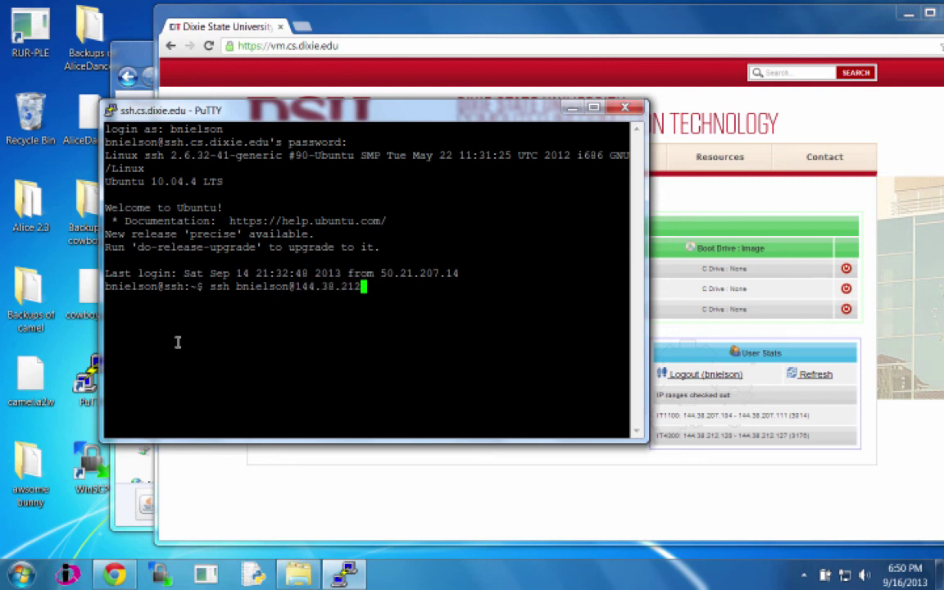
text(.122)
key(Return)
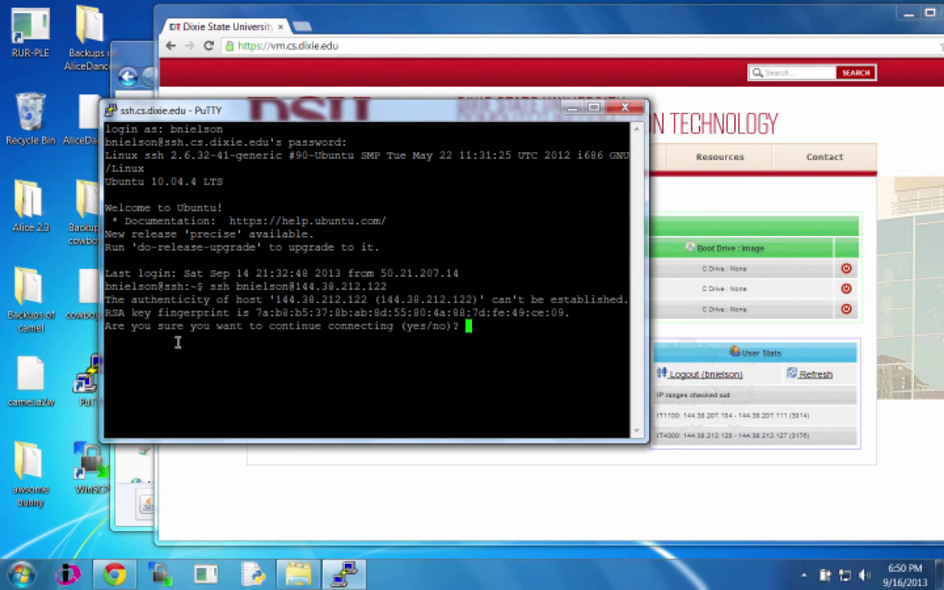
text(yes)
key(Return)
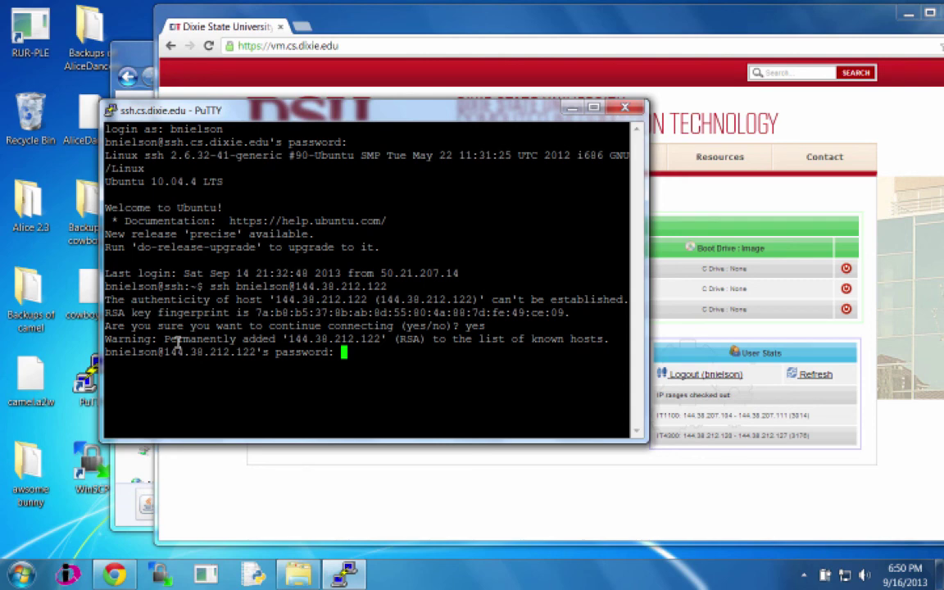
key(Return)
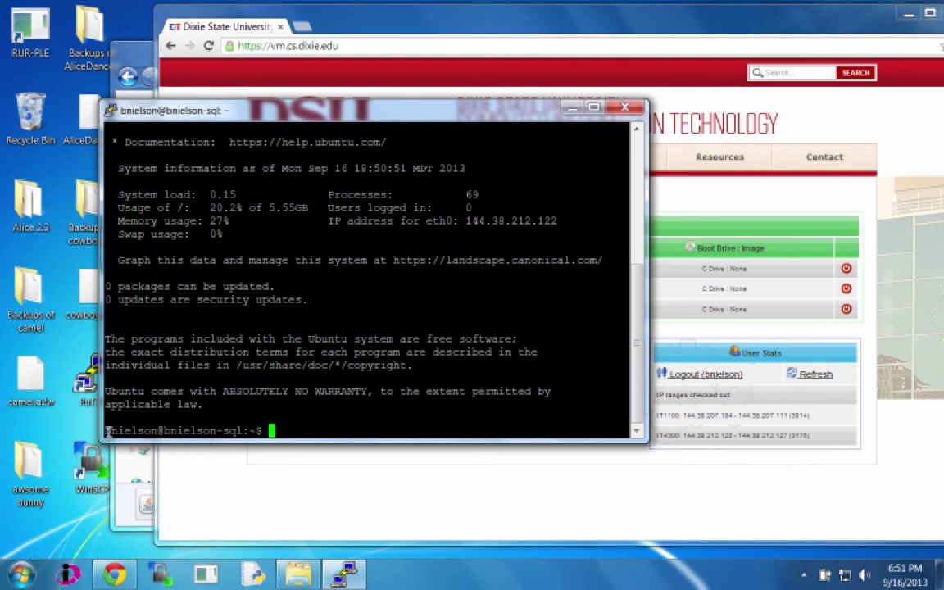
Step: Highlight the user name, host name and home directory parts of the VM's shell prompt
drag(107, 430, 156, 430)
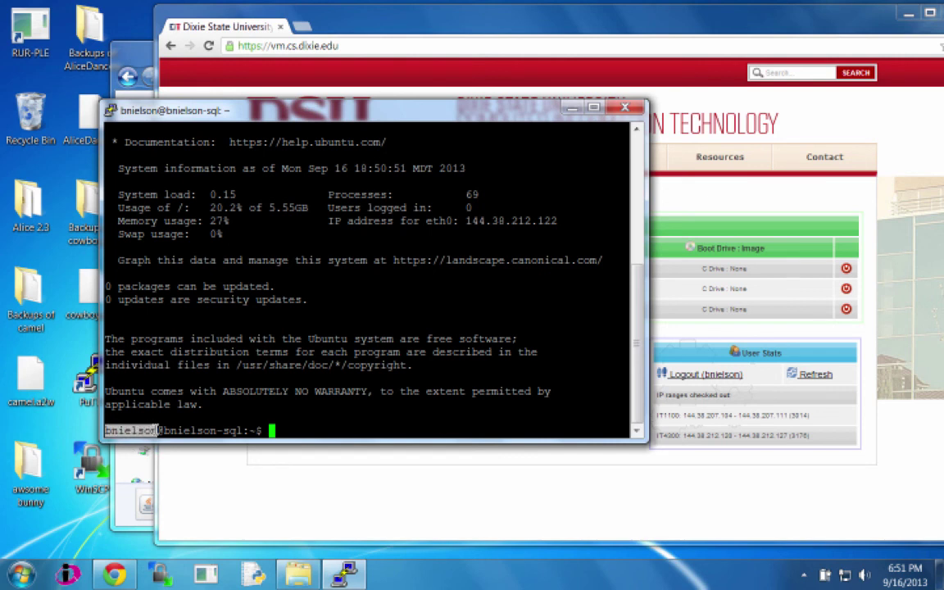
click(205, 409)
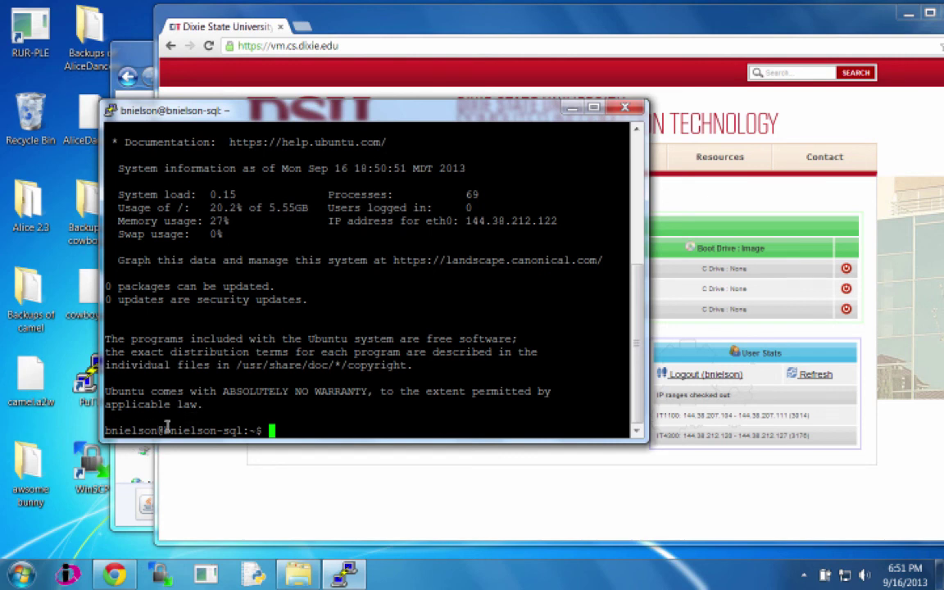
drag(166, 427, 243, 427)
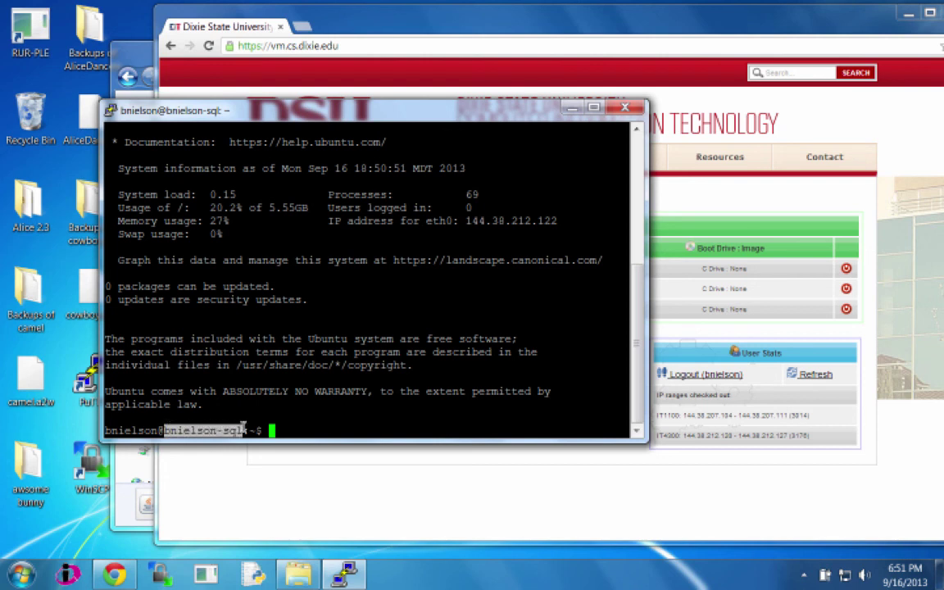
click(267, 408)
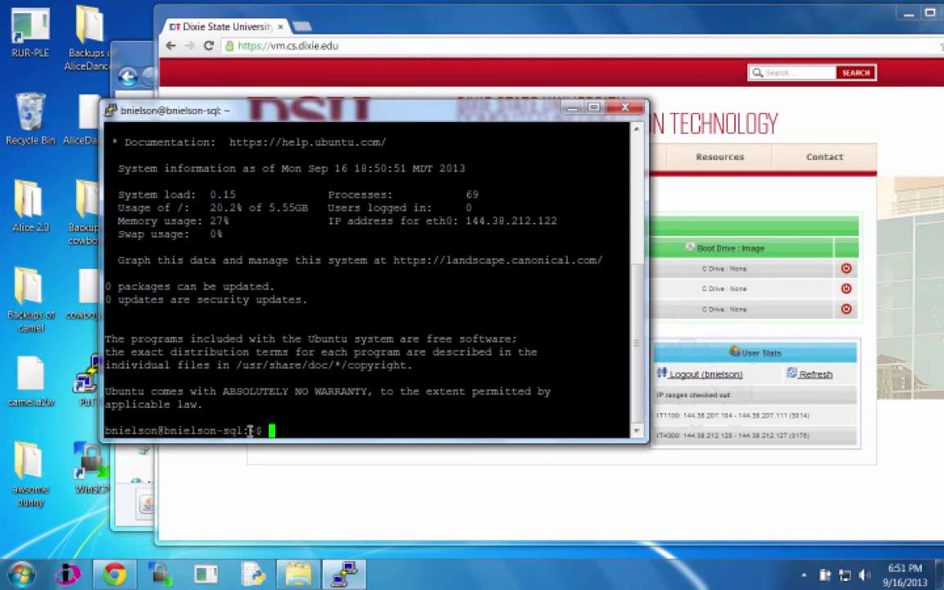
drag(250, 431, 257, 430)
click(322, 413)
Step: Log out of the SQL VM with exit and close the PuTTY window
text(exit)
key(Return)
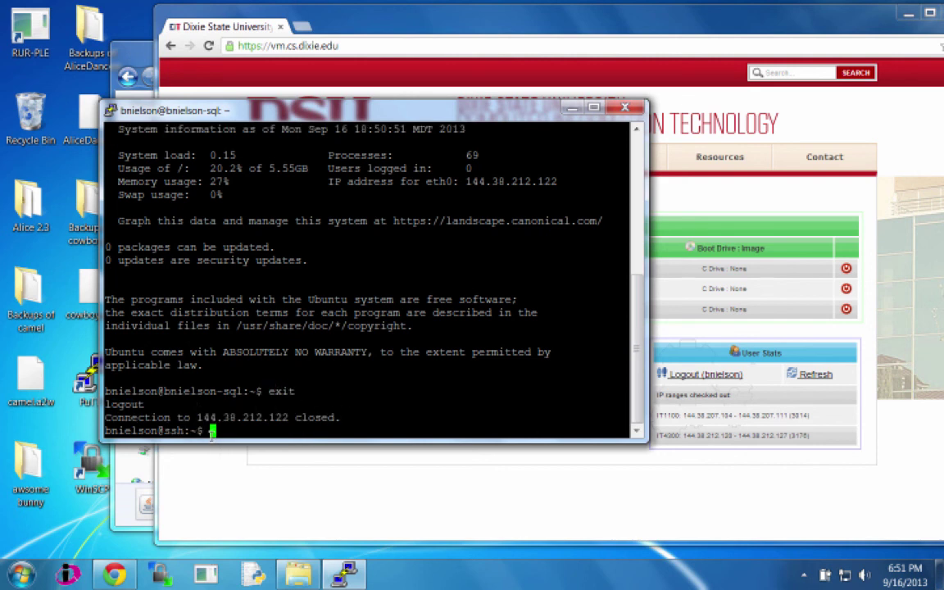
click(625, 108)
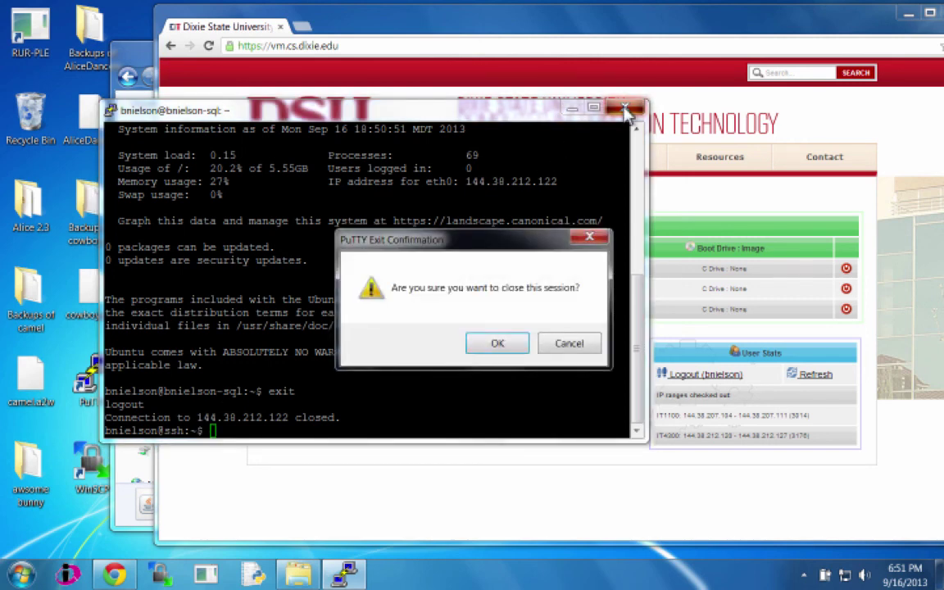
click(506, 346)
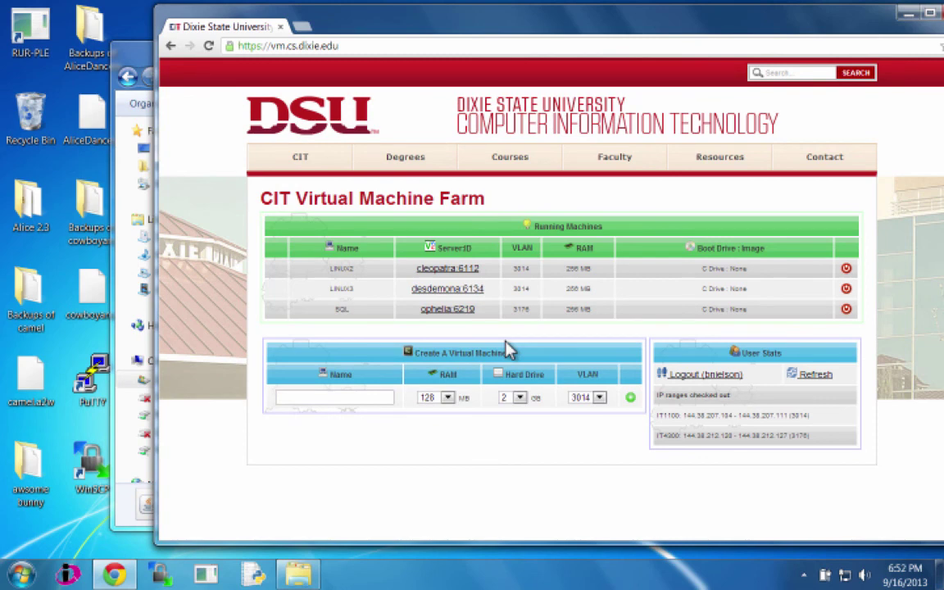
key(ctrl+Left)
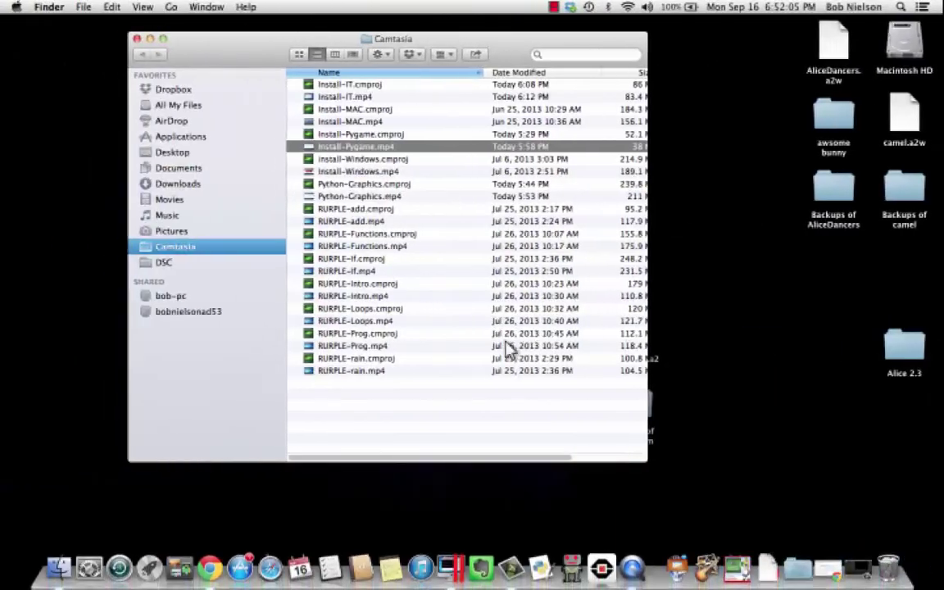
click(556, 8)
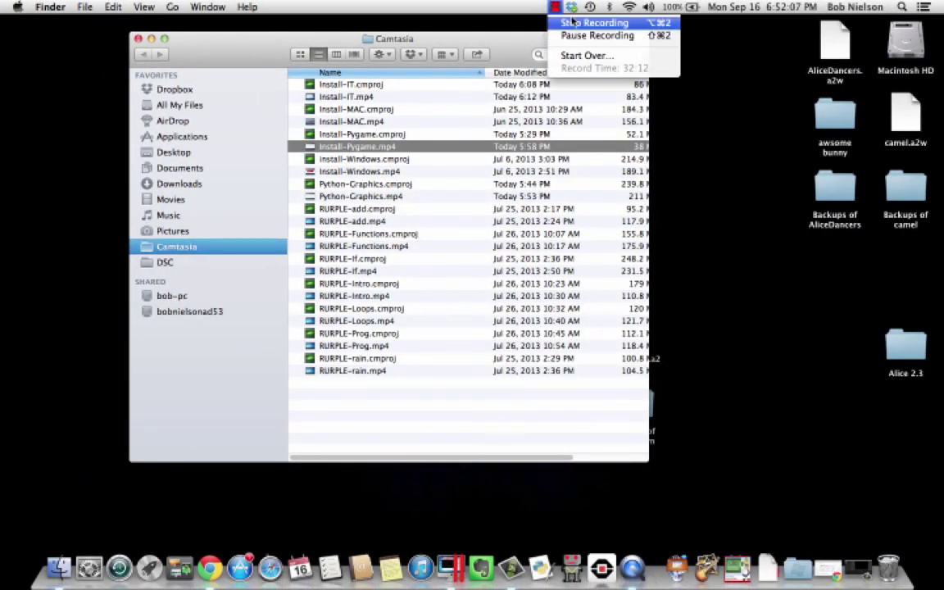